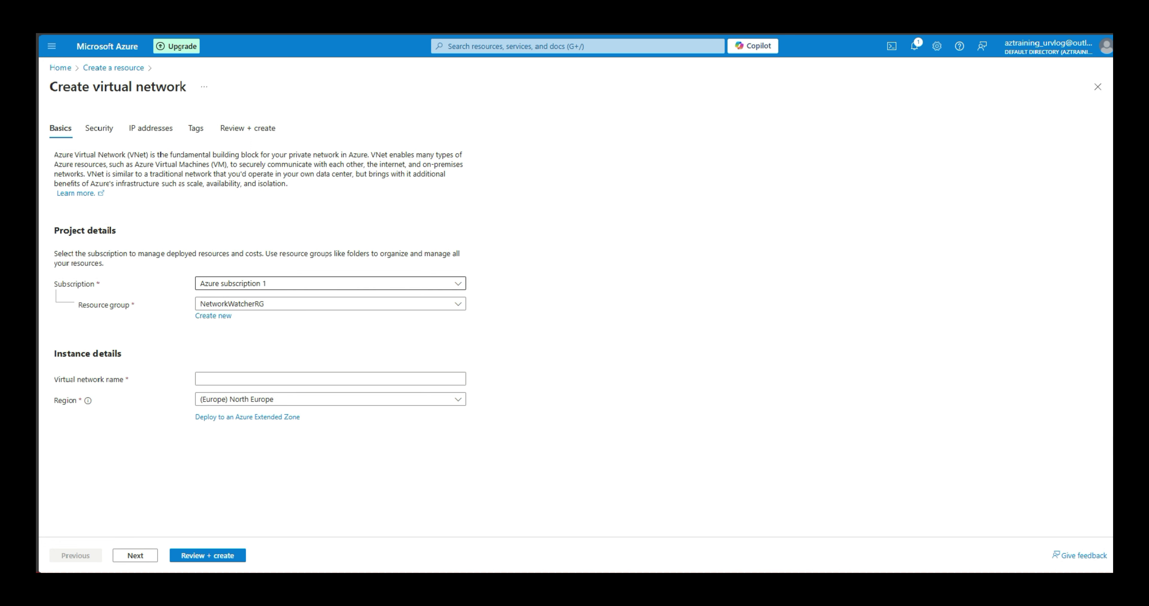
Create a new resource group named Network-rg for the virtual network
{"action": "left_click", "coordinate": [213, 316]}
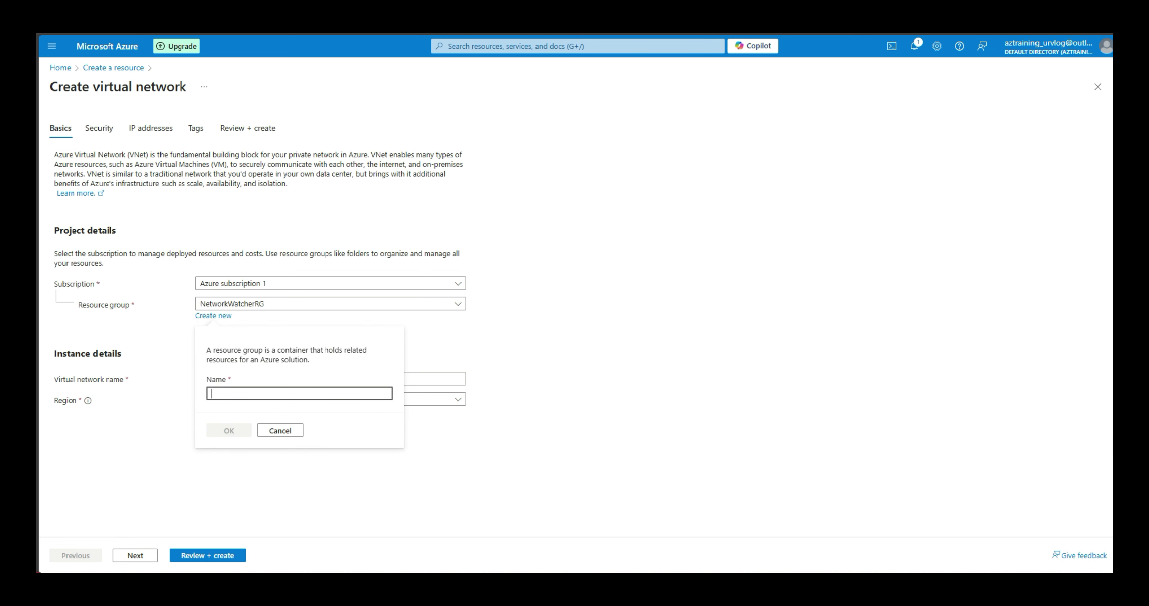
{"action": "type", "text": "Network-rg"}
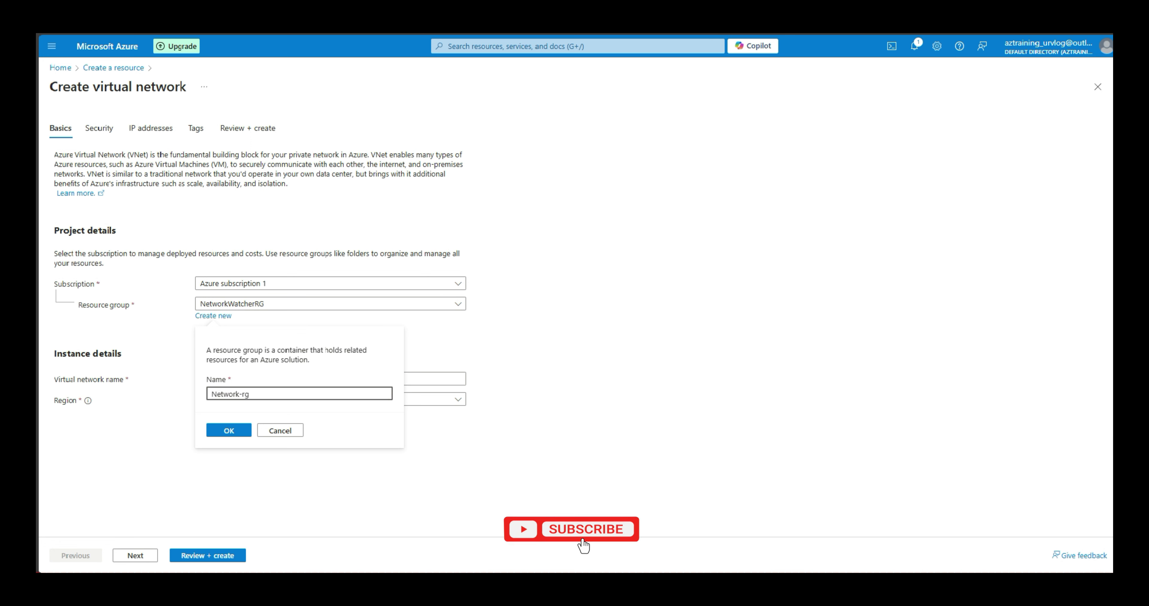
{"action": "key", "text": "Return"}
Name the virtual network Hub01-vnet and proceed past the security options, leaving them disabled, to the IP address settings
{"action": "left_click", "coordinate": [200, 378]}
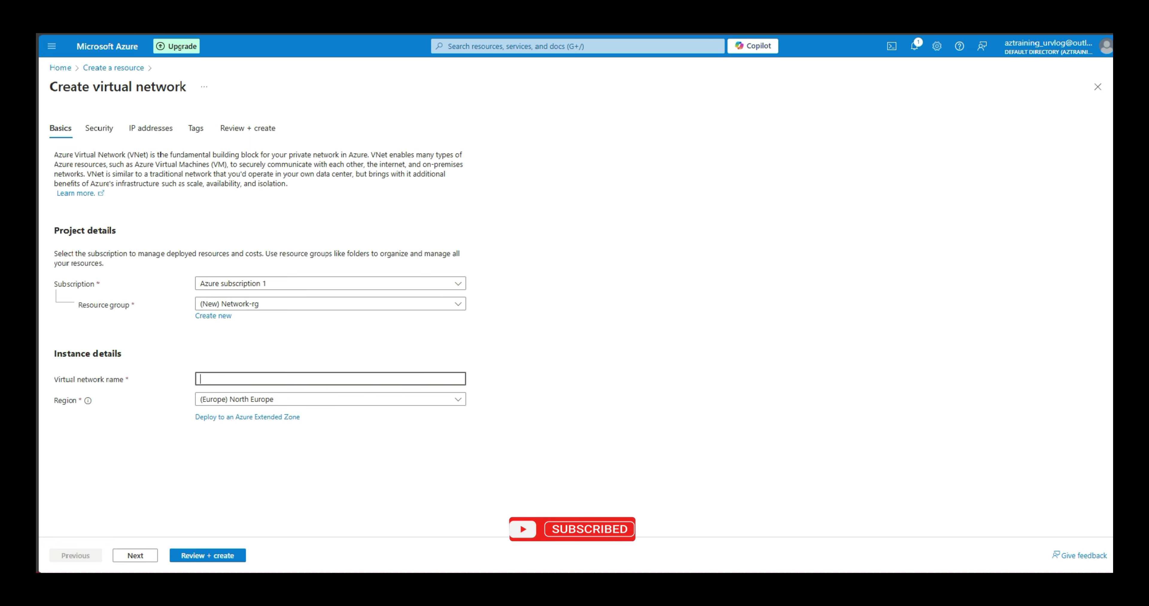
{"action": "type", "text": "Hub001"}
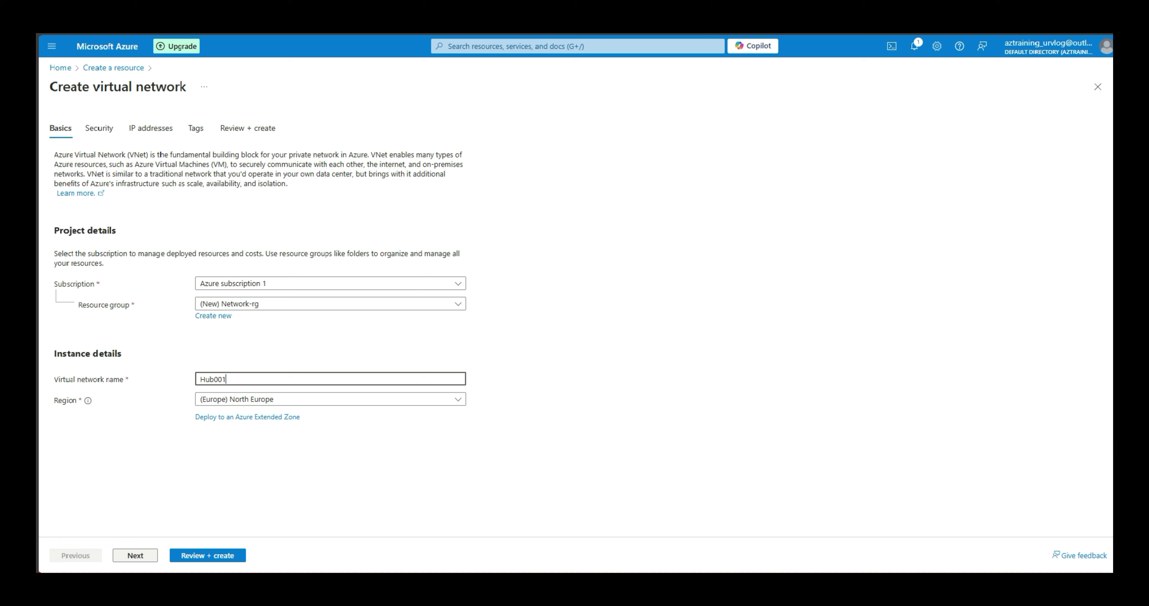
{"action": "type", "text": "1-netv"}
{"action": "left_click", "coordinate": [135, 556]}
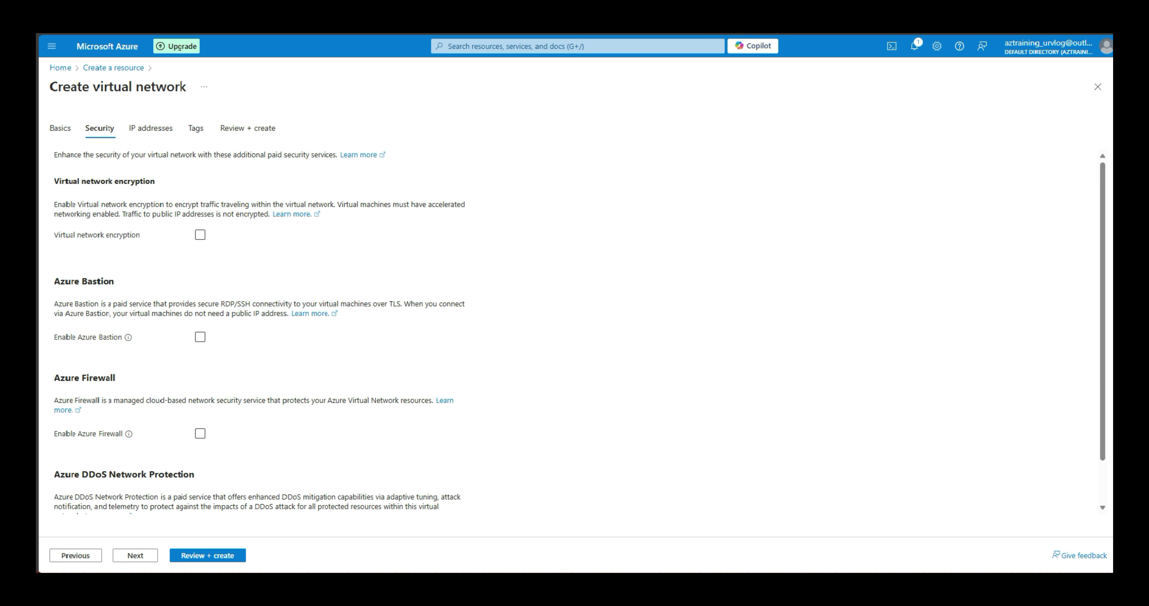
{"action": "scroll", "coordinate": [571, 335], "scroll_direction": "down", "scroll_amount": 1}
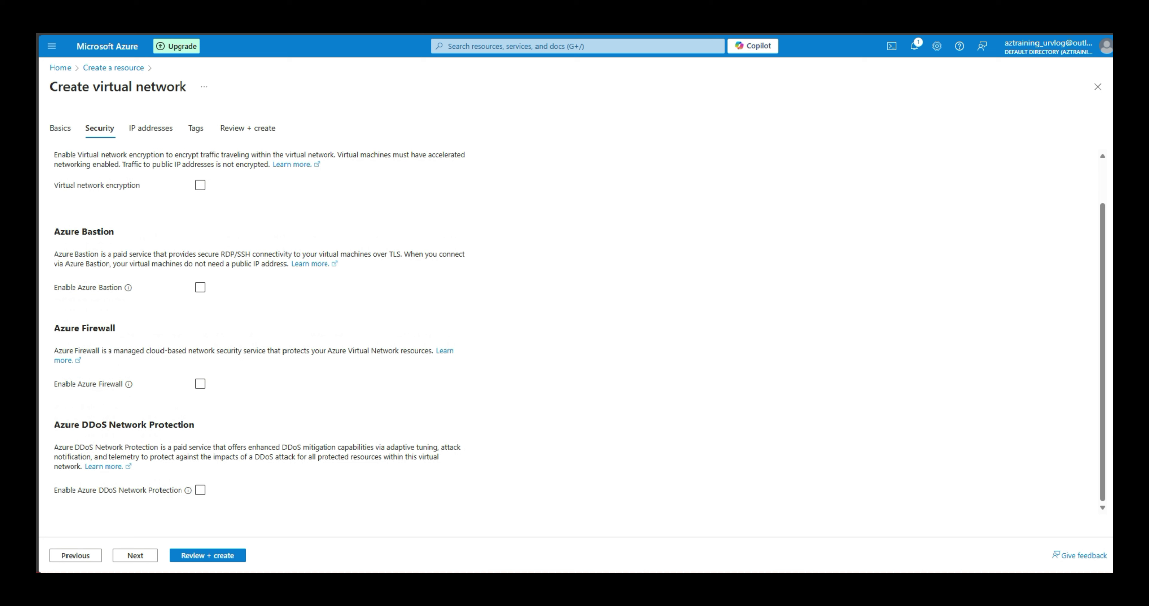
{"action": "left_click", "coordinate": [135, 555]}
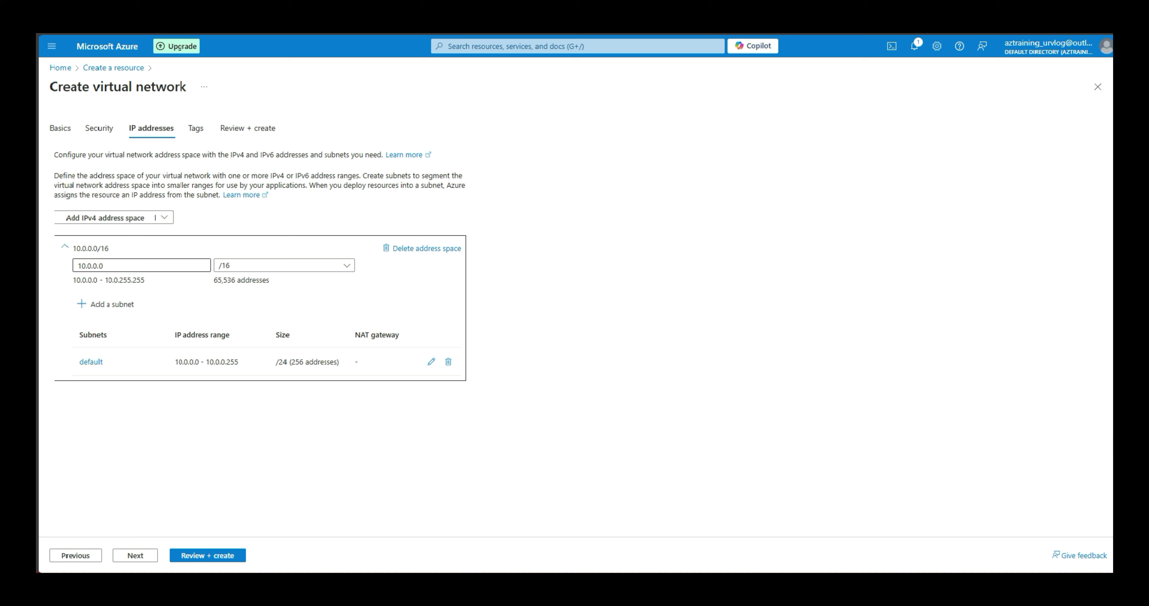
Reduce the 10.0.0.0 address space to /24 and delete the default subnet
{"action": "left_click", "coordinate": [103, 265]}
{"action": "left_click", "coordinate": [284, 265]}
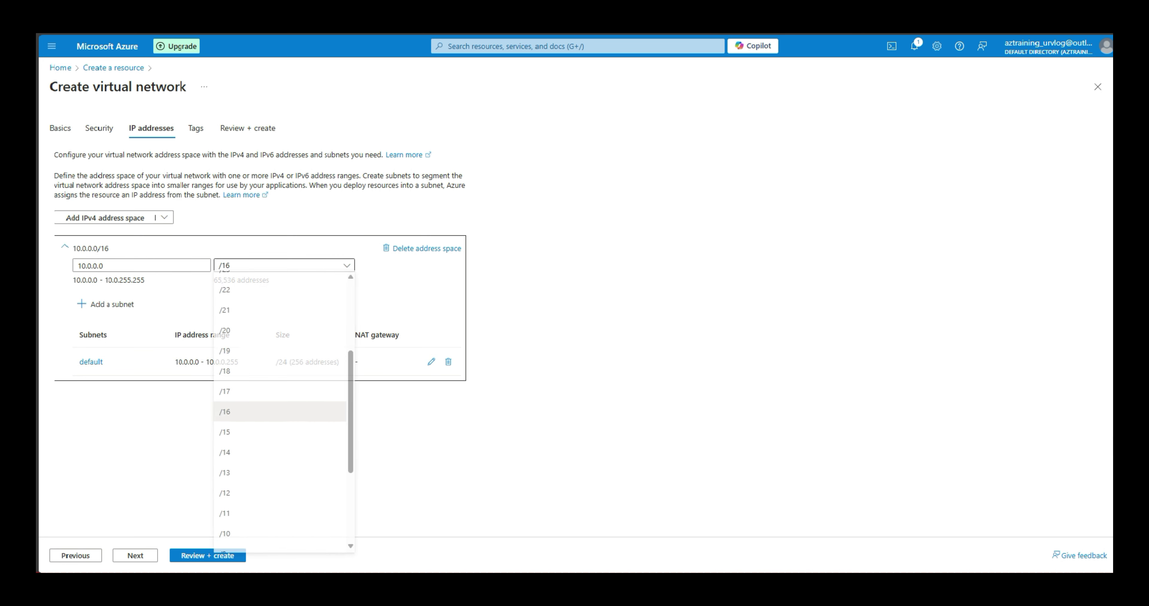
{"action": "scroll", "coordinate": [267, 395], "scroll_direction": "up", "scroll_amount": 3}
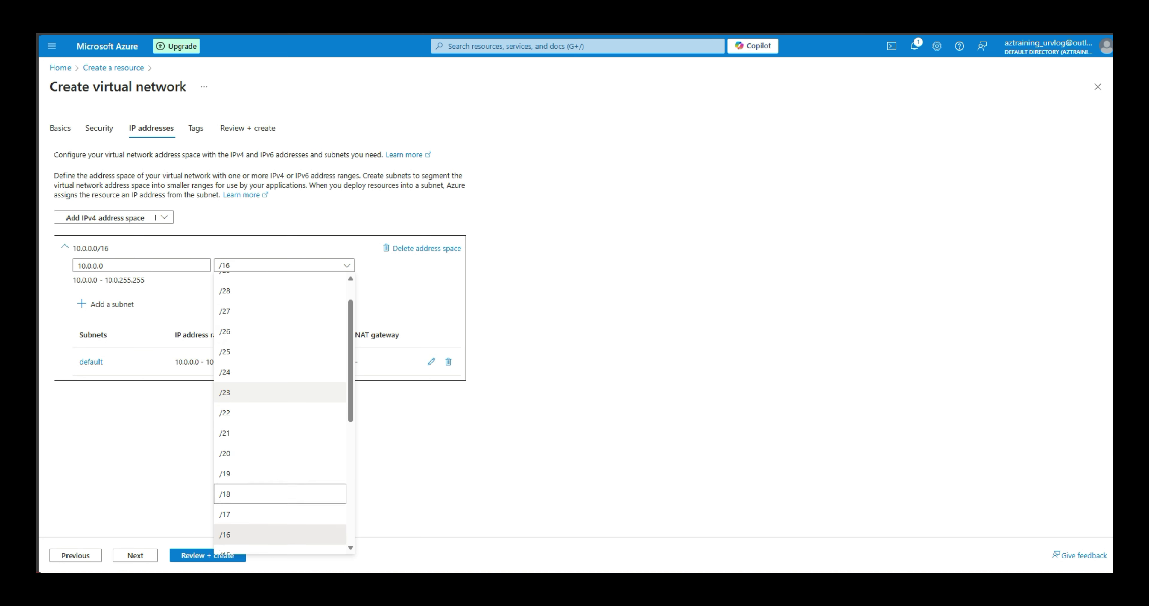
{"action": "left_click", "coordinate": [250, 374]}
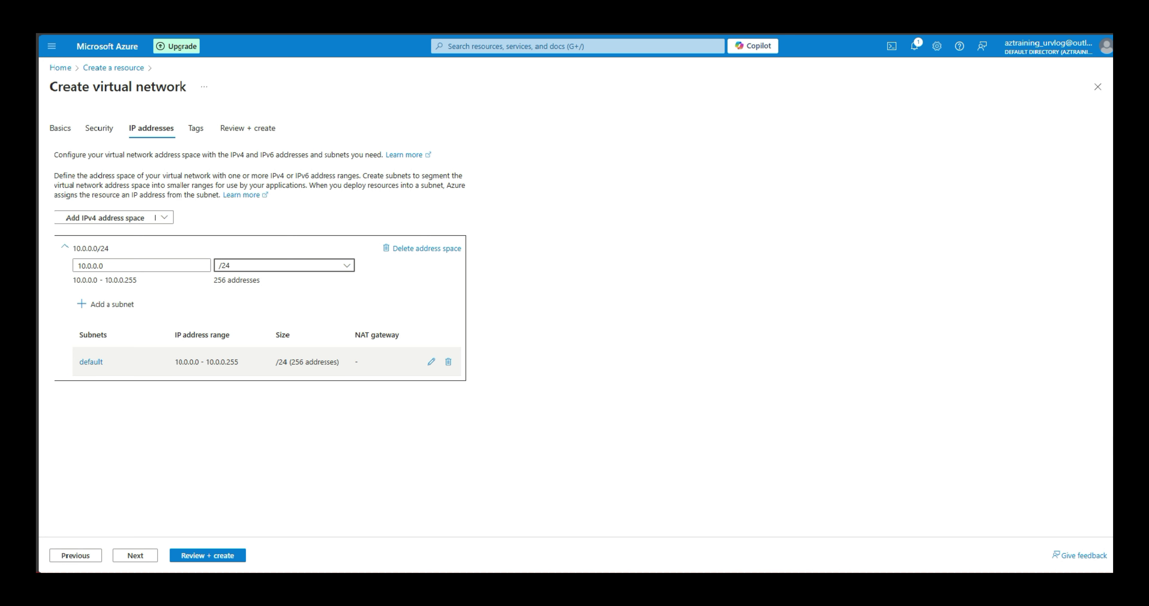
{"action": "left_click", "coordinate": [448, 361]}
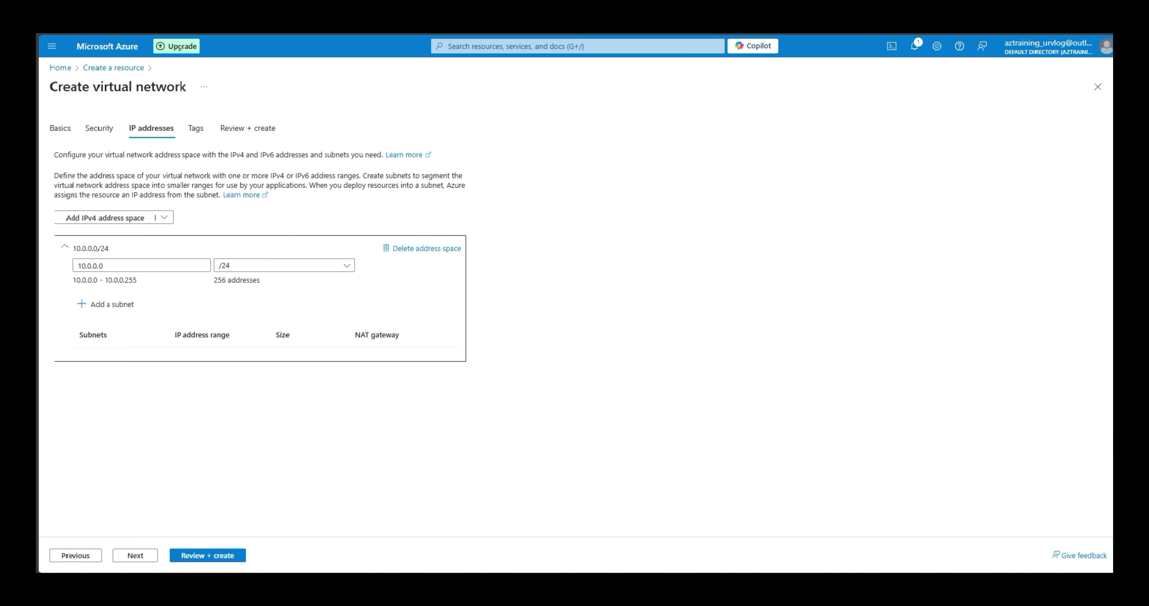
Skip the tags, then review and deploy the Hub01-vnet virtual network
{"action": "left_click", "coordinate": [135, 555]}
{"action": "left_click", "coordinate": [136, 555]}
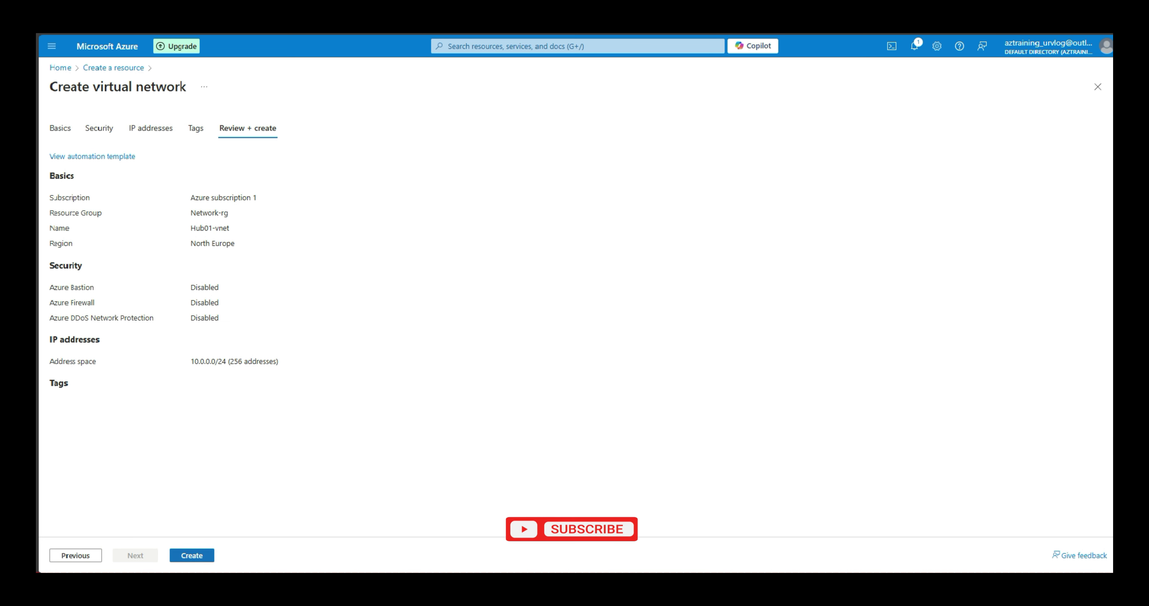
{"action": "left_click", "coordinate": [191, 555]}
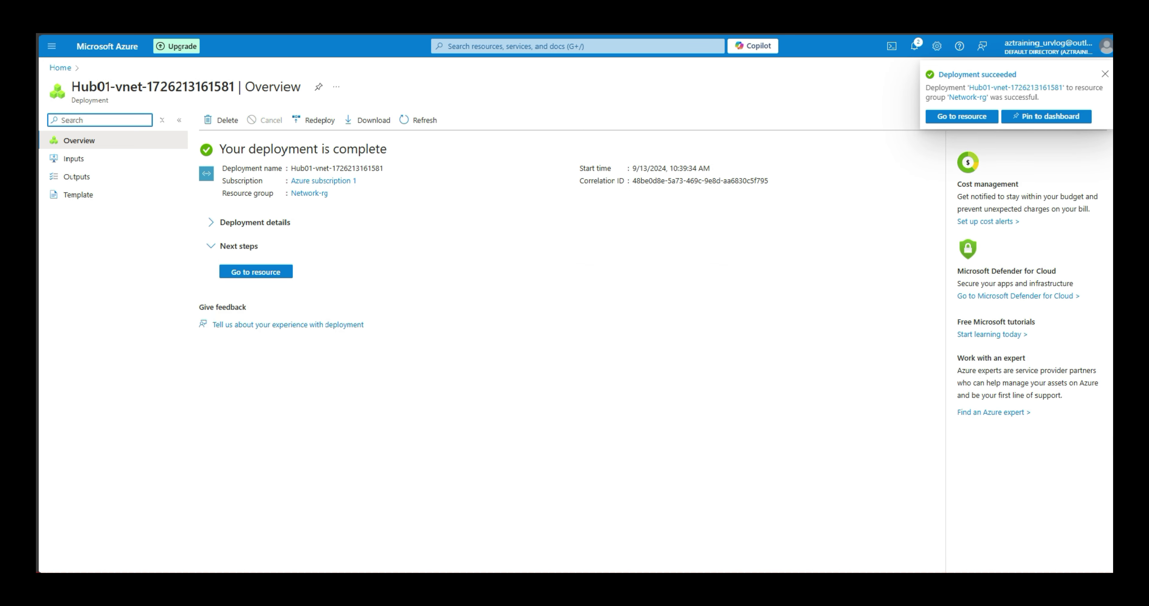
{"action": "left_click_drag", "start_coordinate": [225, 149], "coordinate": [386, 149]}
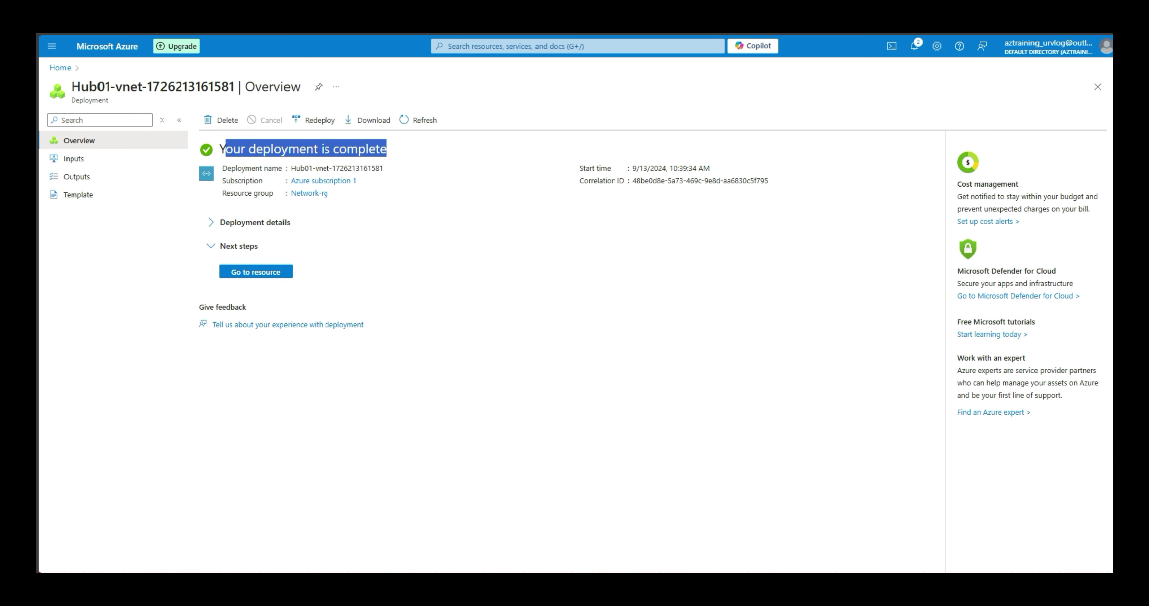
Add a gateway subnet to Hub01-vnet in the 10.0.0.0/24 range, starting at 10.0.0.0 with size /27
{"action": "left_click", "coordinate": [256, 272]}
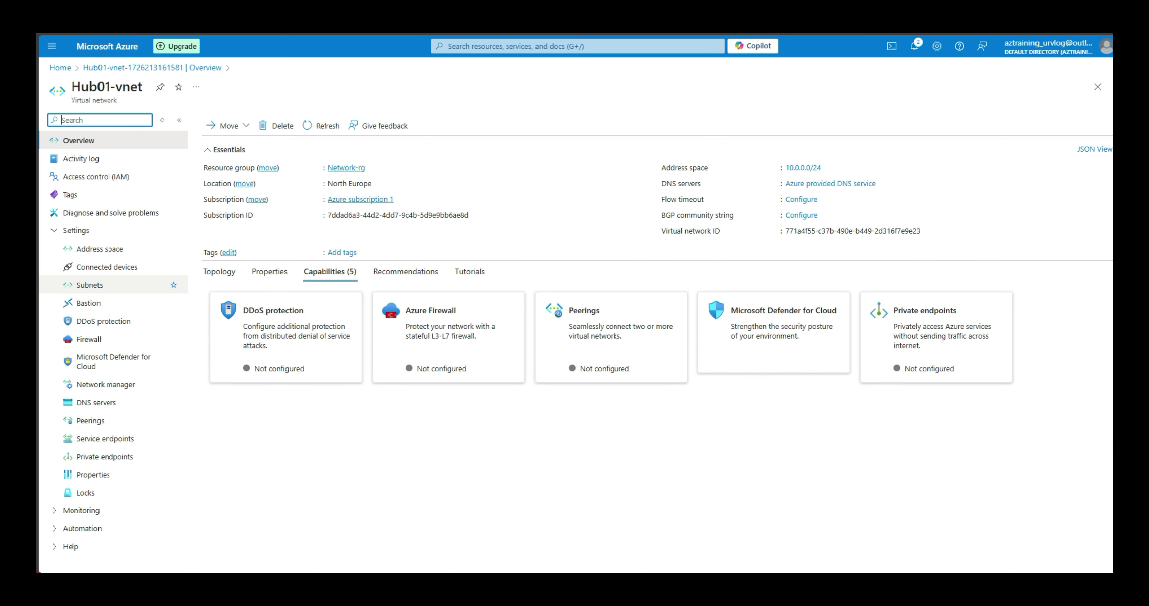
{"action": "left_click", "coordinate": [90, 284]}
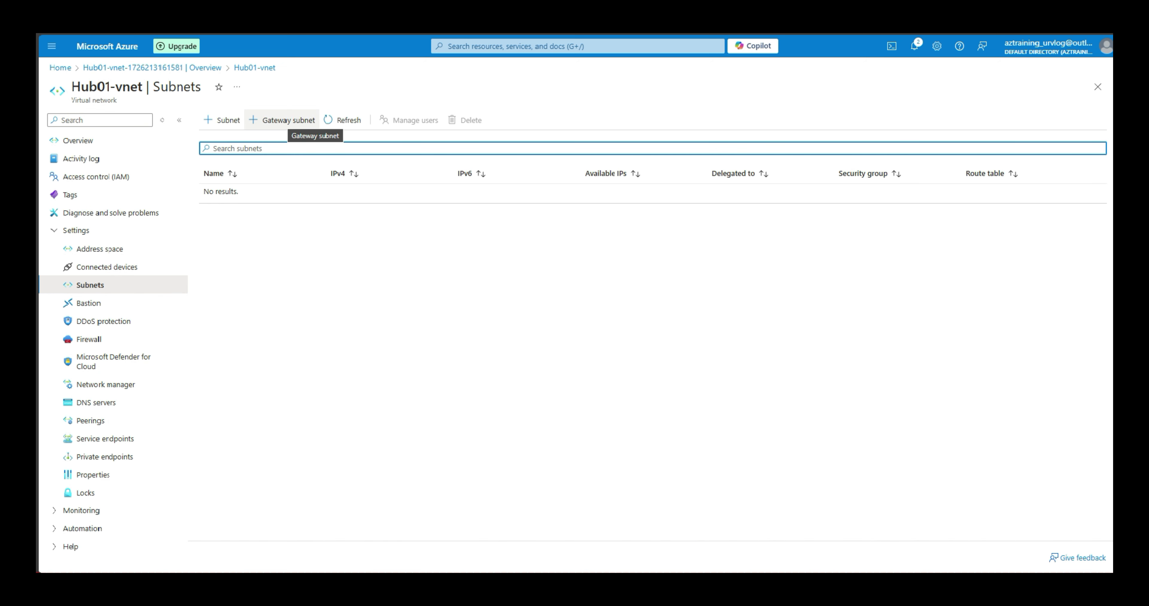
{"action": "left_click", "coordinate": [285, 120]}
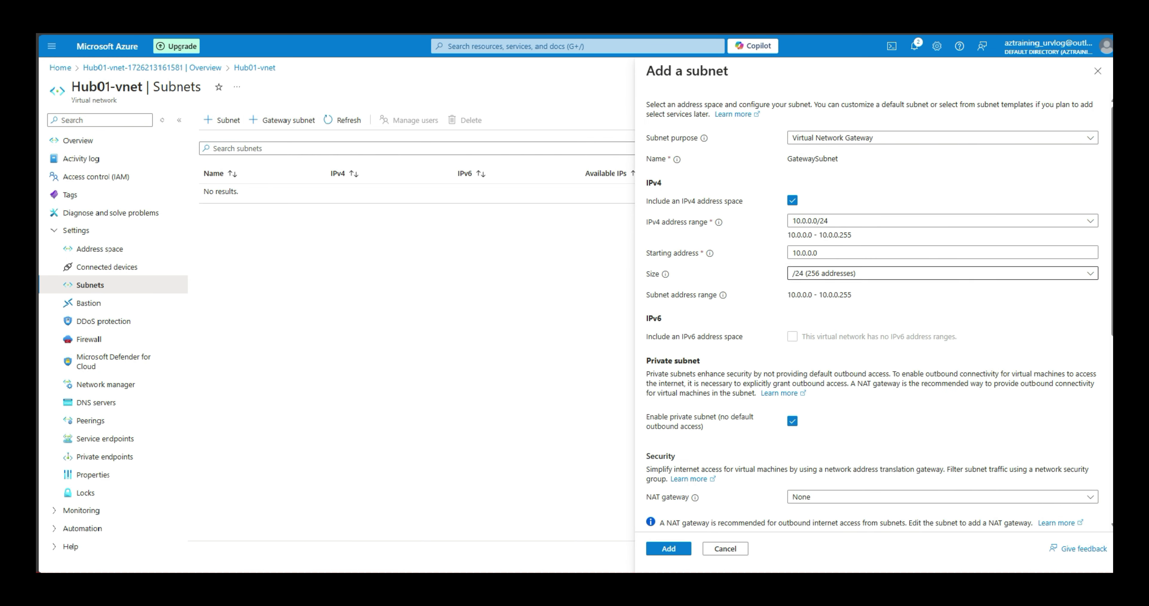
{"action": "left_click", "coordinate": [942, 221]}
{"action": "left_click", "coordinate": [942, 261]}
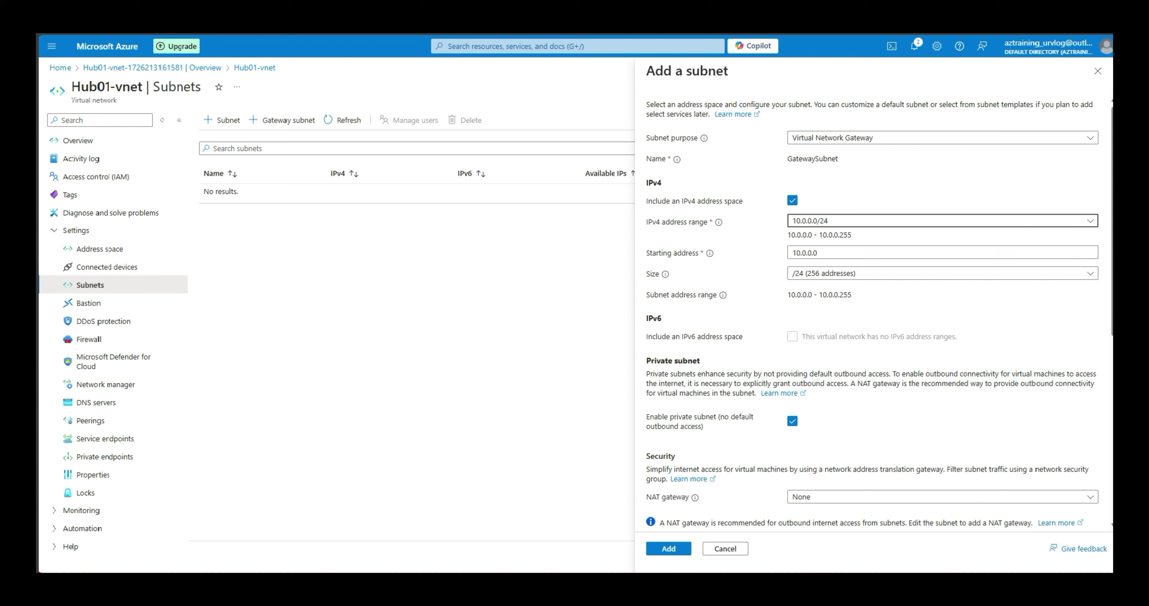
{"action": "left_click", "coordinate": [942, 273]}
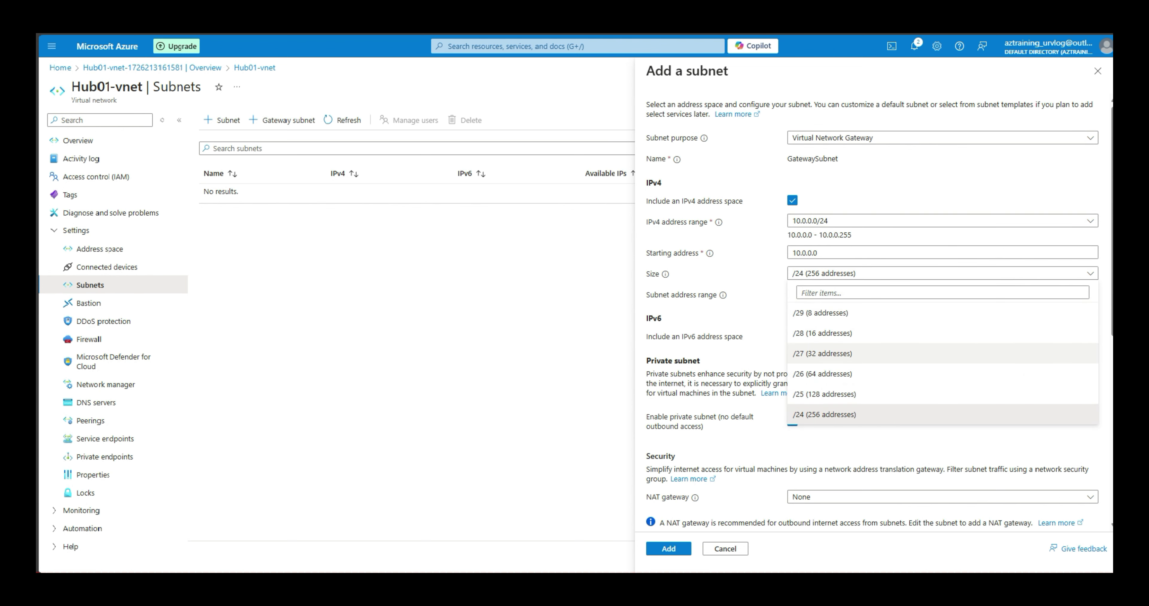
{"action": "left_click", "coordinate": [822, 353]}
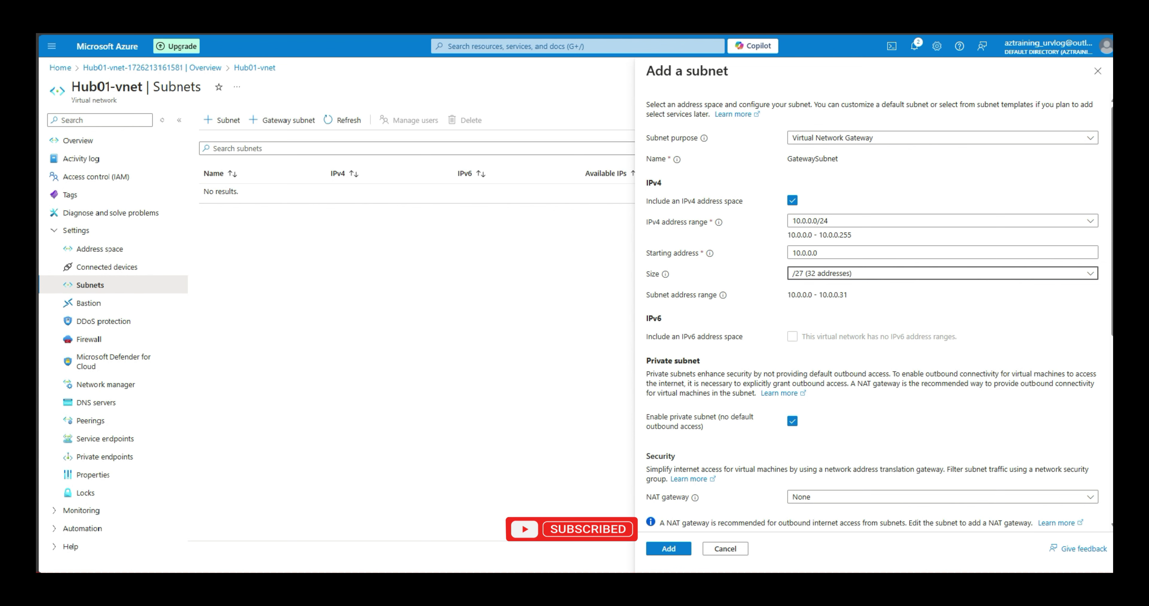
{"action": "scroll", "coordinate": [870, 312], "scroll_direction": "down", "scroll_amount": 8}
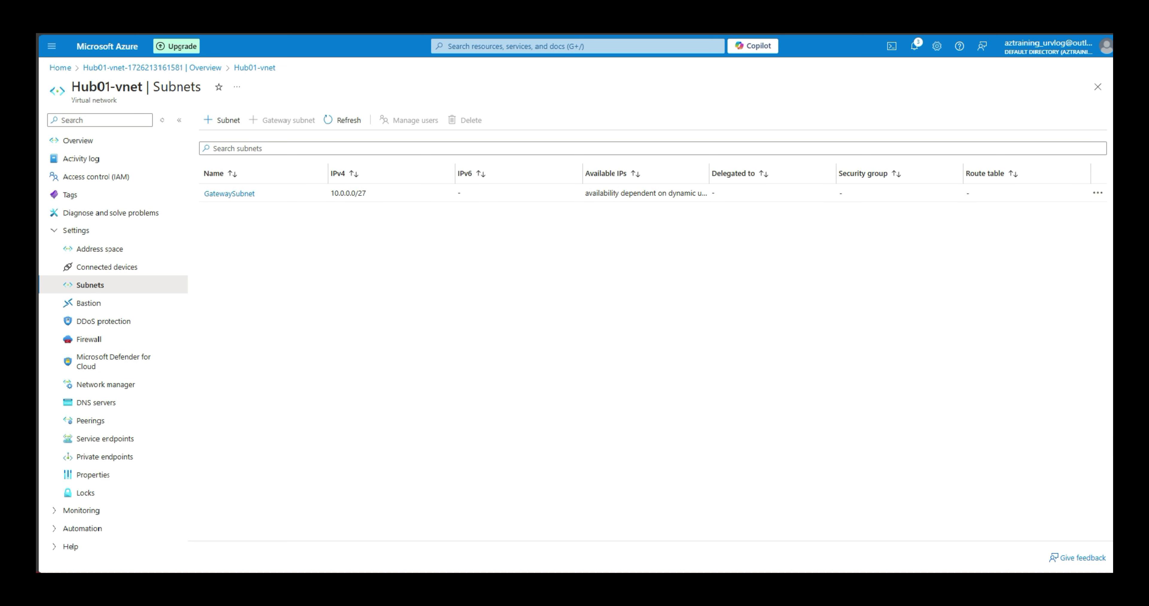
Start creating a new virtual network gateway resource from the Networking category
{"action": "left_click", "coordinate": [60, 68]}
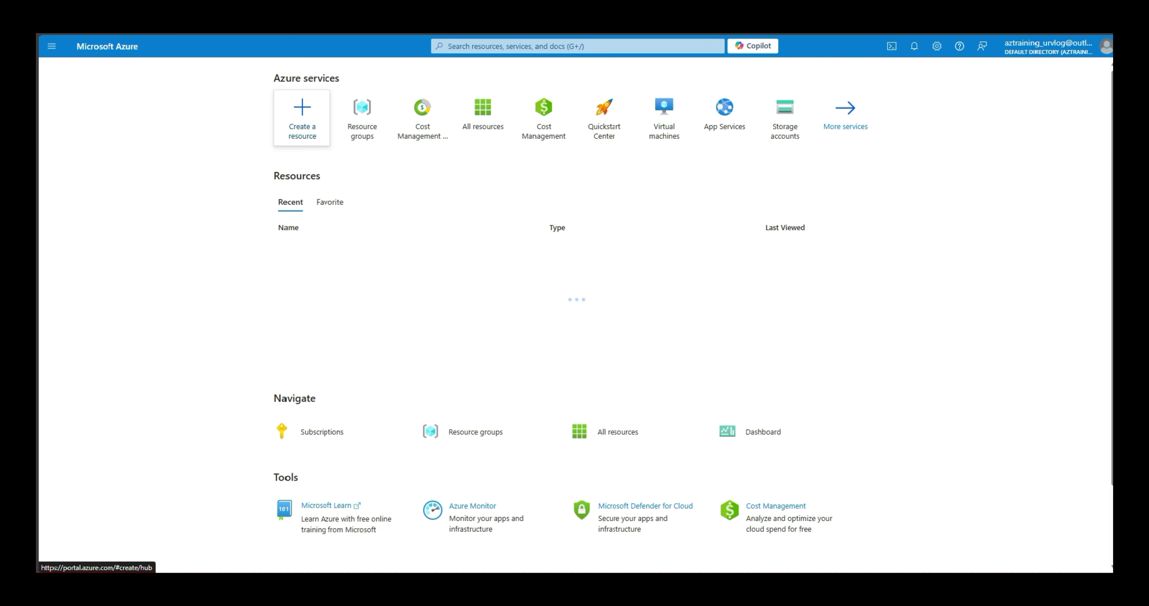
{"action": "left_click", "coordinate": [302, 117]}
{"action": "left_click", "coordinate": [76, 478]}
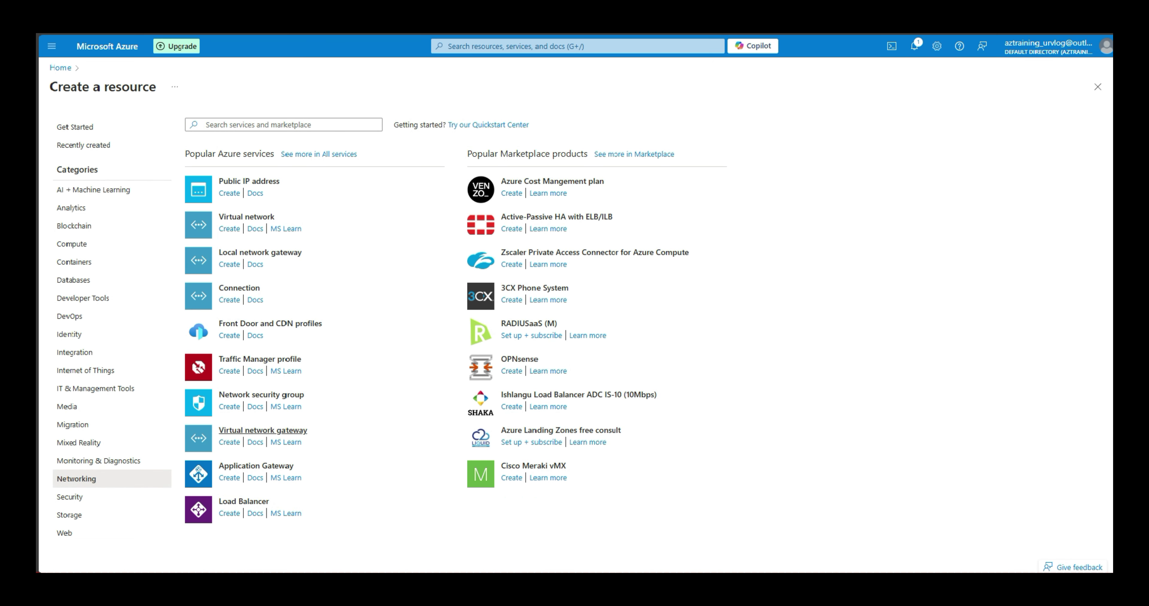
{"action": "left_click", "coordinate": [283, 124]}
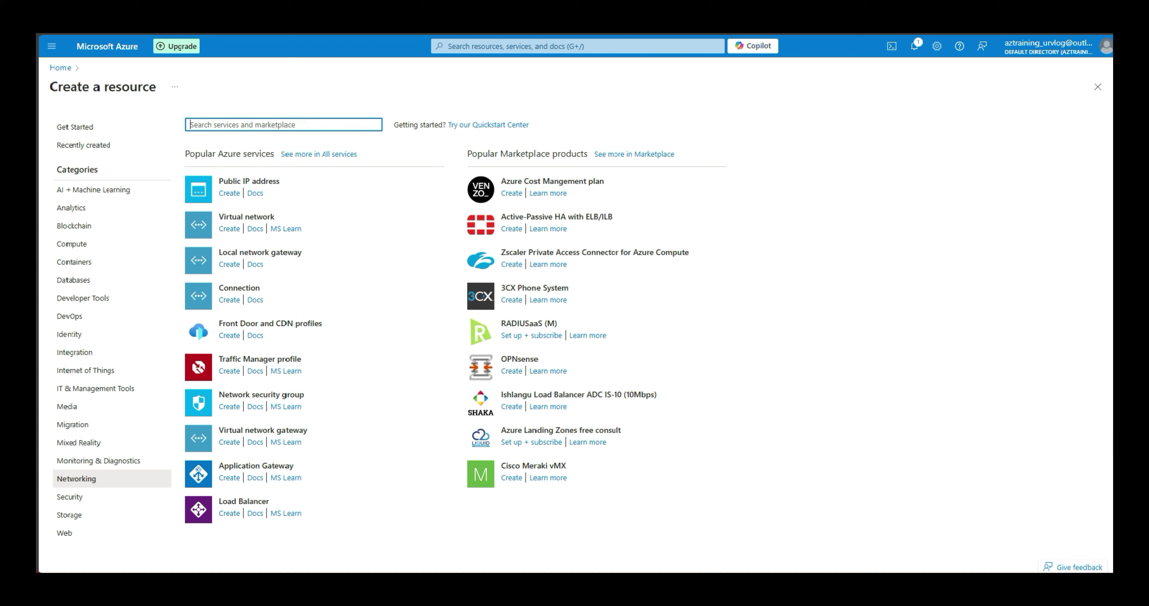
{"action": "left_click", "coordinate": [577, 45]}
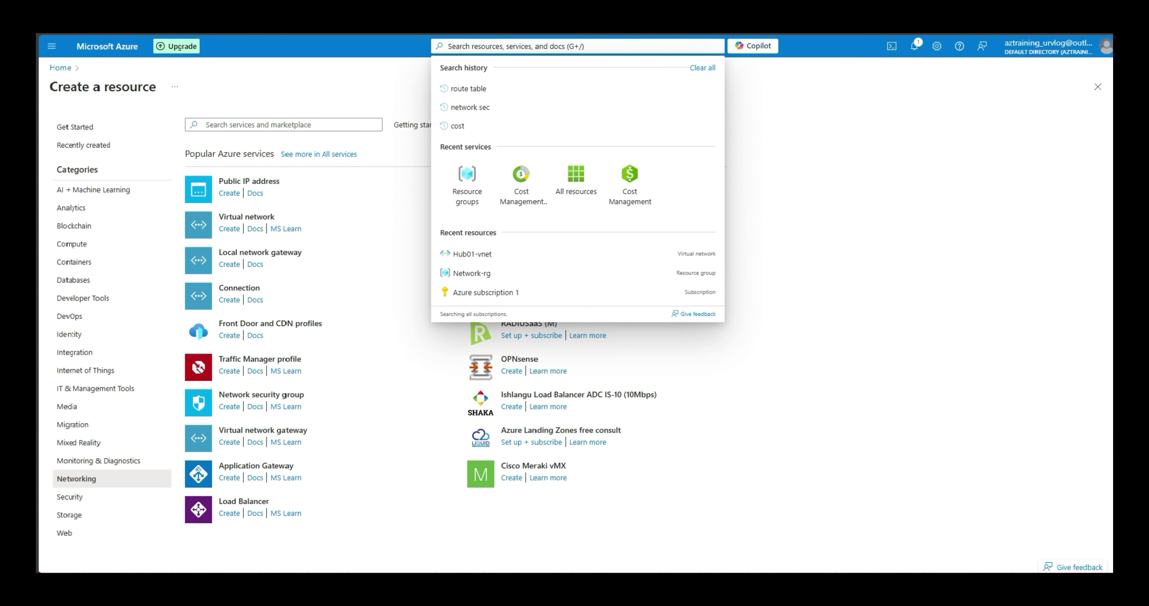
{"action": "key", "text": "Escape"}
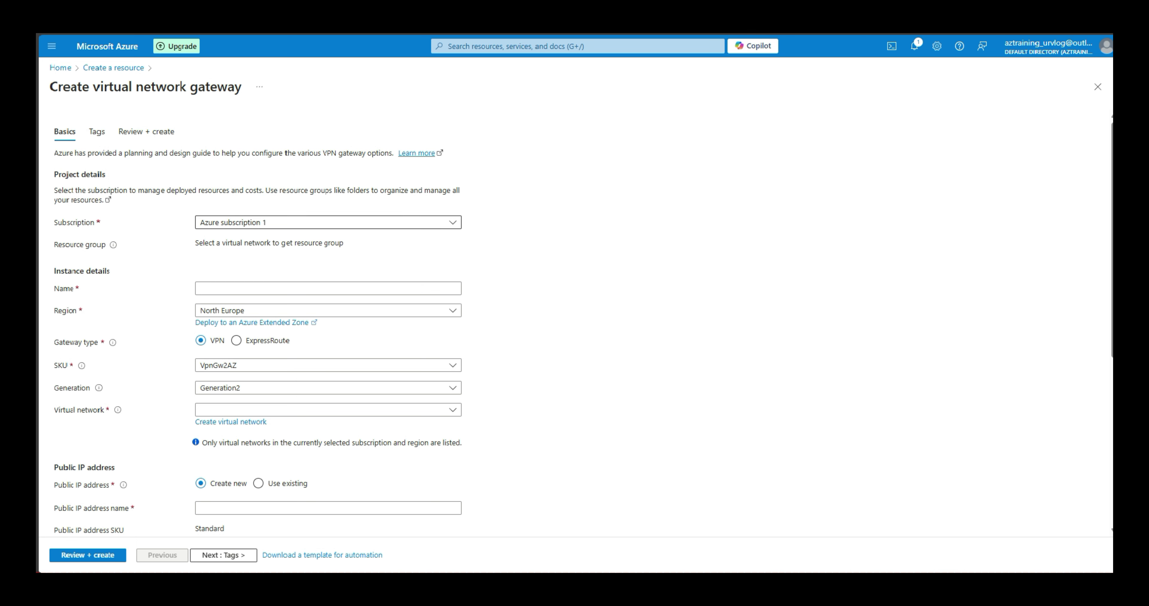
Name the virtual network gateway hub01-vnet-vng-vpn and choose VPN as its gateway type
{"action": "left_click", "coordinate": [200, 287]}
{"action": "type", "text": "hu"}
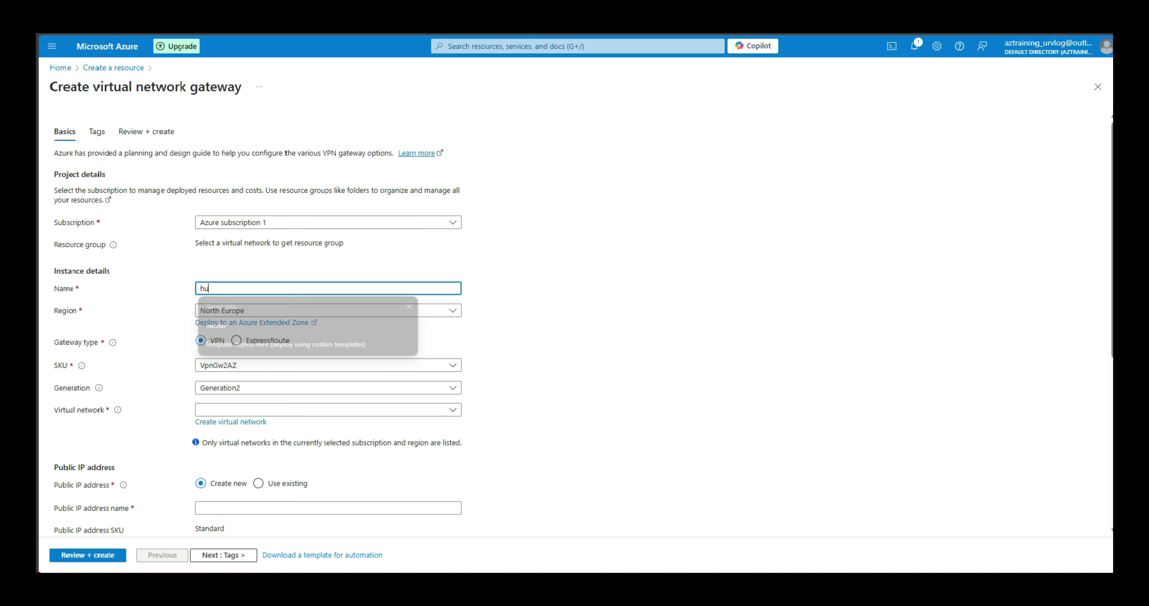
{"action": "type", "text": "b00"}
{"action": "key", "text": "BackSpace"}
{"action": "type", "text": "1"}
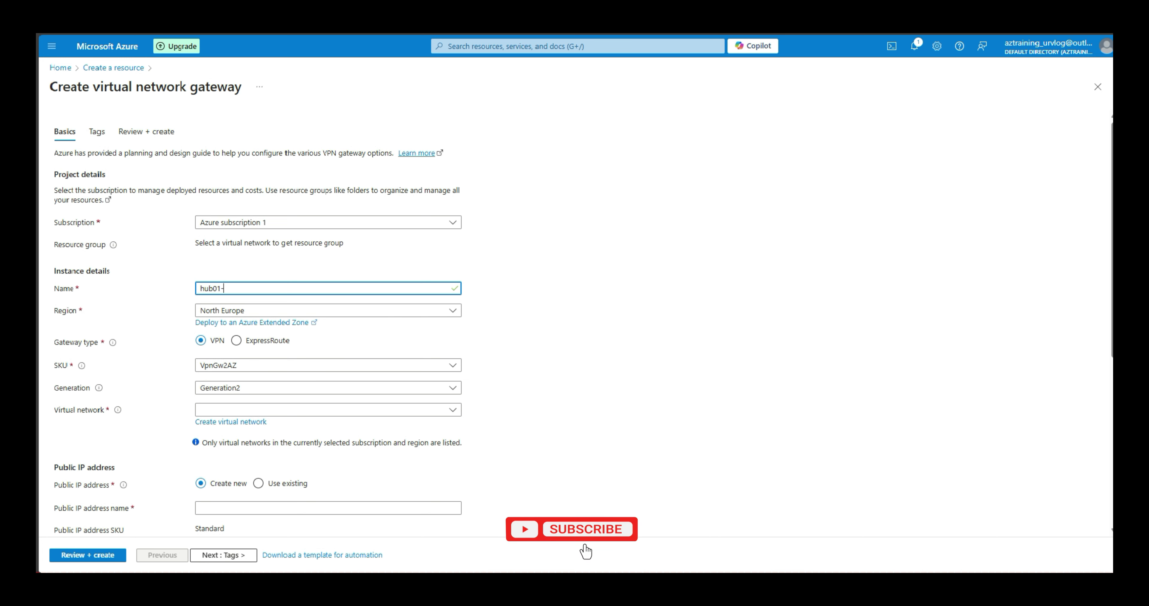
{"action": "type", "text": "-vnet"}
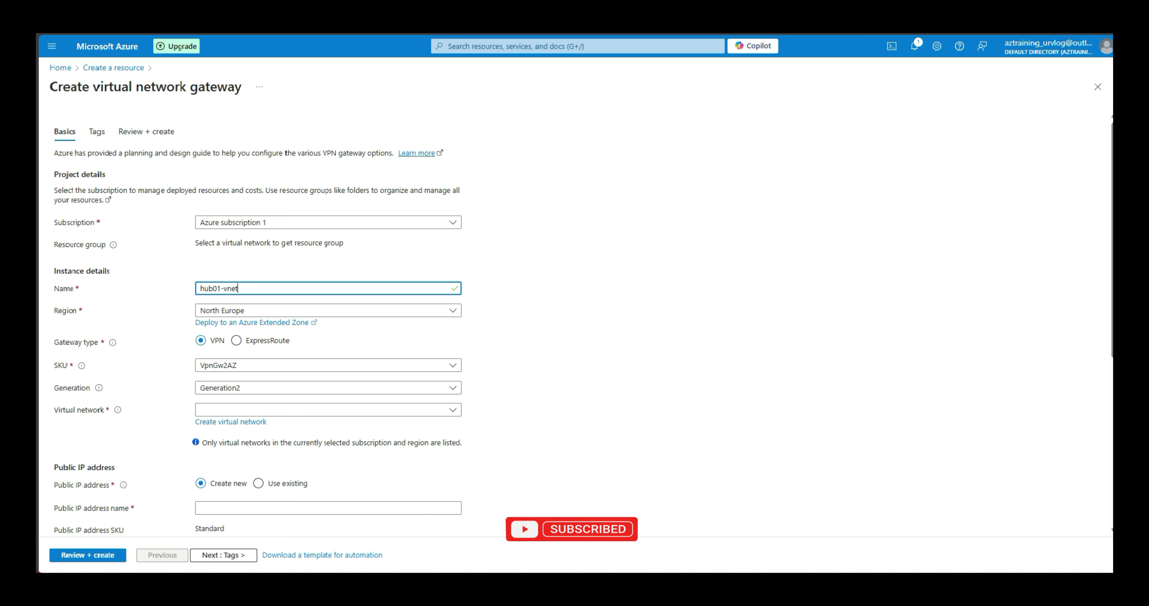
{"action": "type", "text": "-v"}
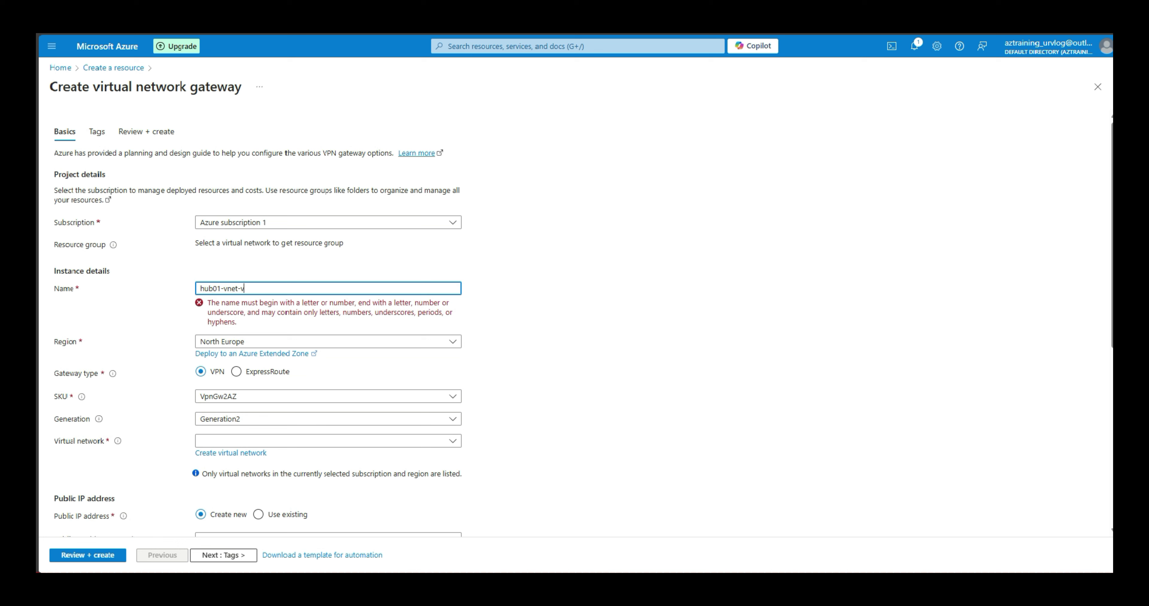
{"action": "type", "text": "ng-vpn"}
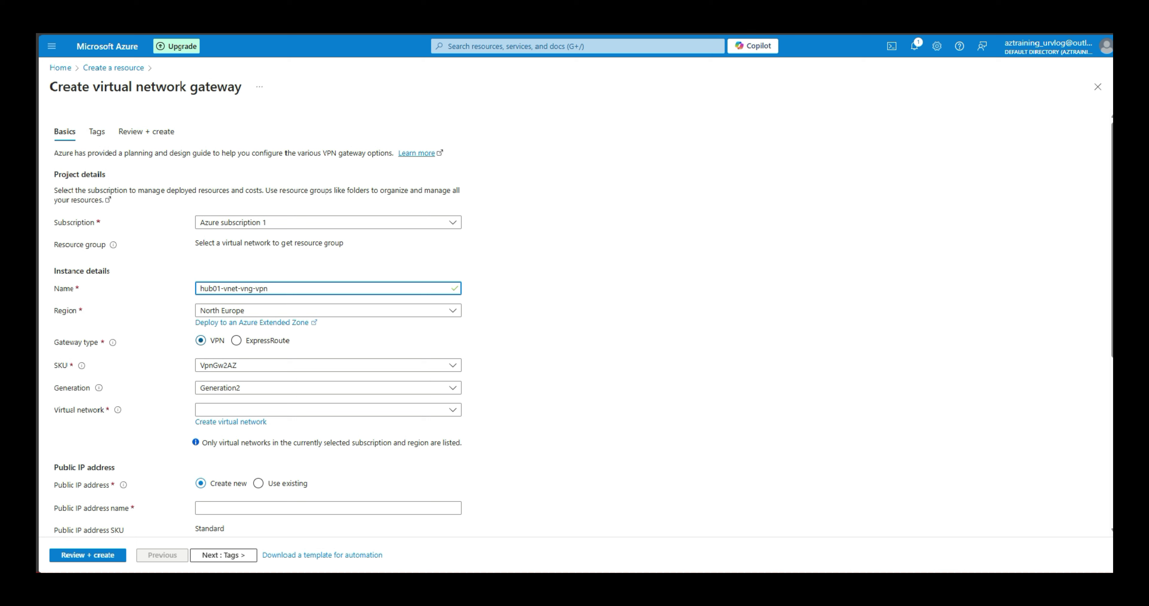
{"action": "left_click", "coordinate": [236, 341]}
{"action": "left_click", "coordinate": [201, 340]}
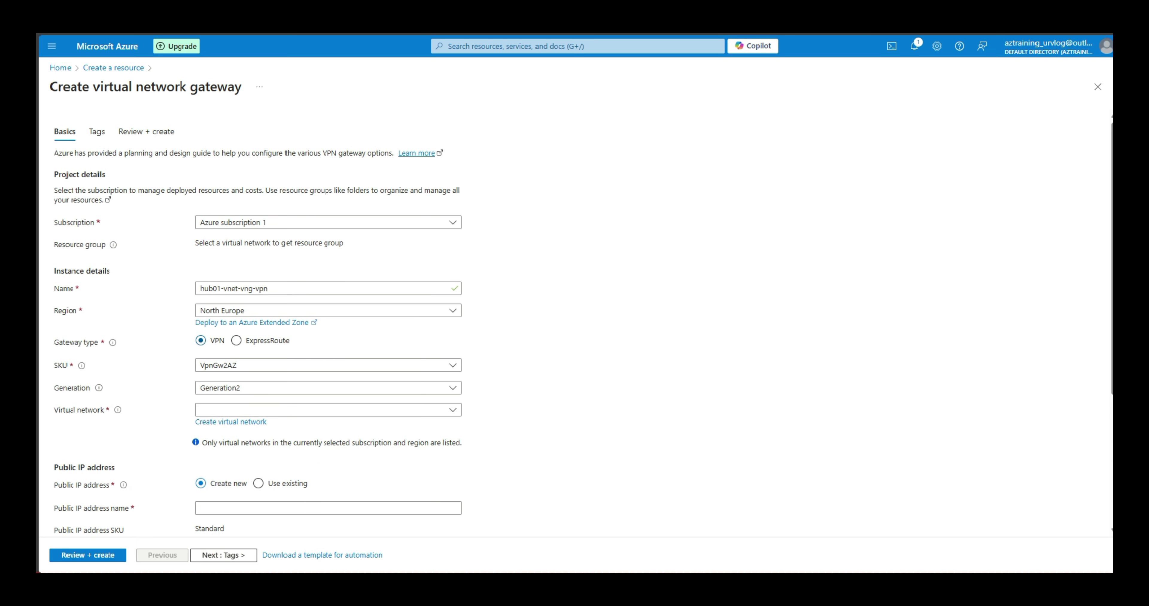
Look through the available gateway SKUs and open the planning and design guide for VPN gateway options
{"action": "left_click", "coordinate": [321, 365]}
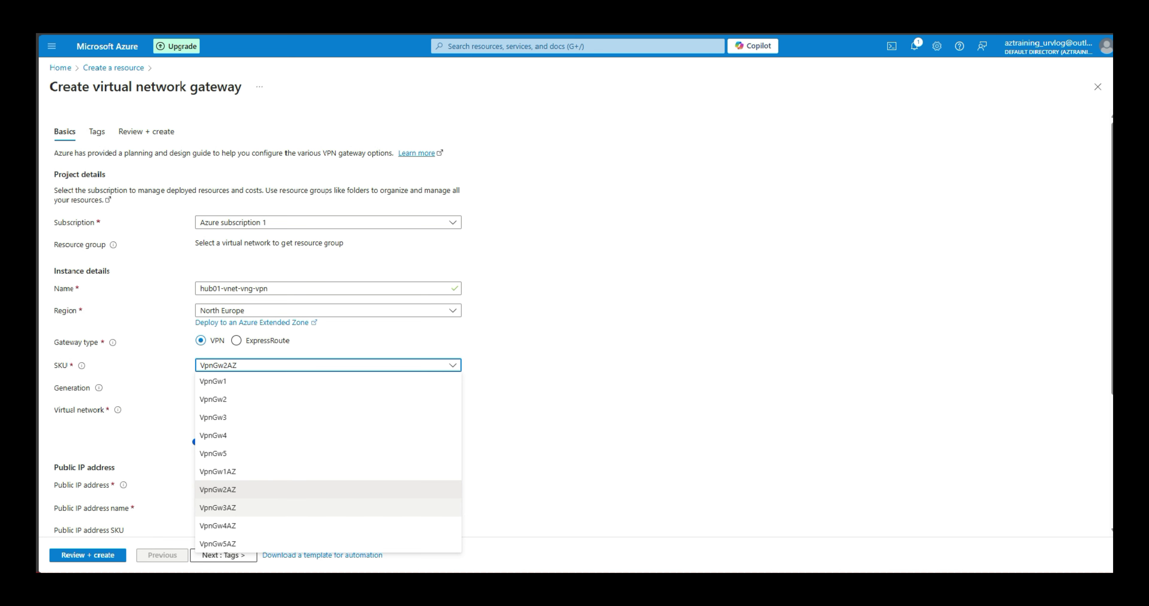
{"action": "left_click", "coordinate": [82, 366]}
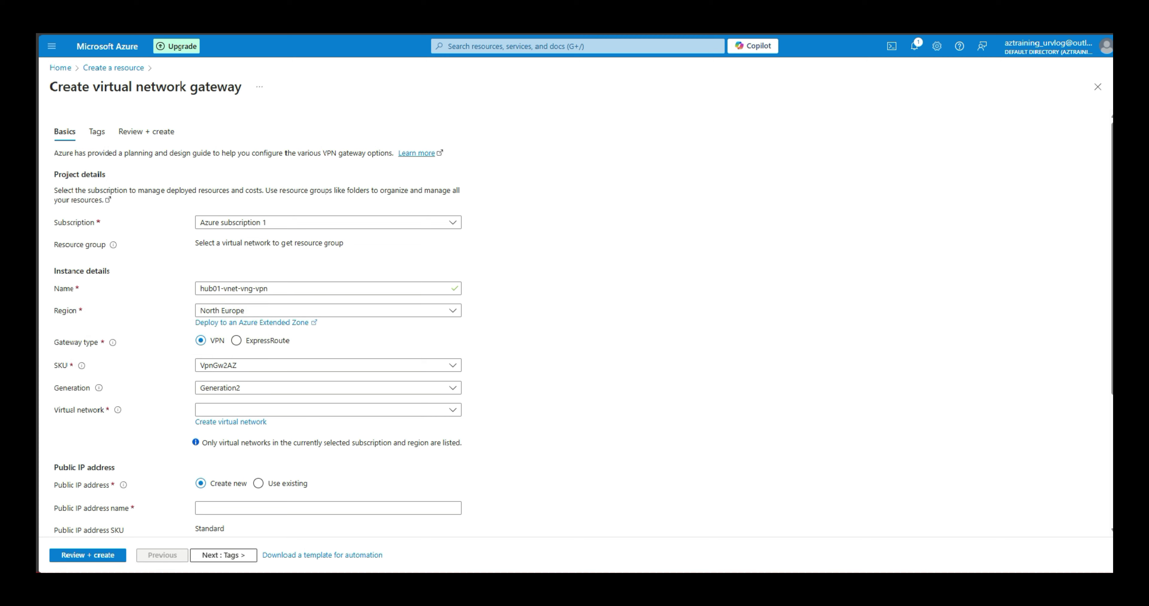
{"action": "left_click", "coordinate": [417, 153]}
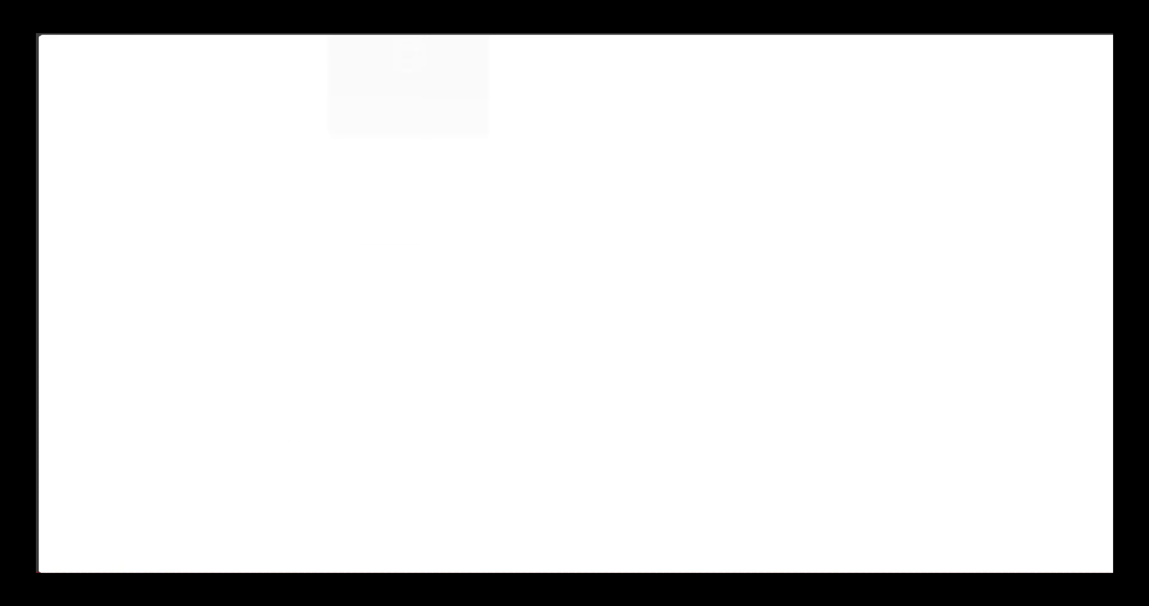
Examine the gateway SKU table in the VPN Gateway documentation, comparing the zone-redundant AZ SKUs of Generation1 and Generation2
{"action": "scroll", "coordinate": [574, 306], "scroll_direction": "down", "scroll_amount": 15}
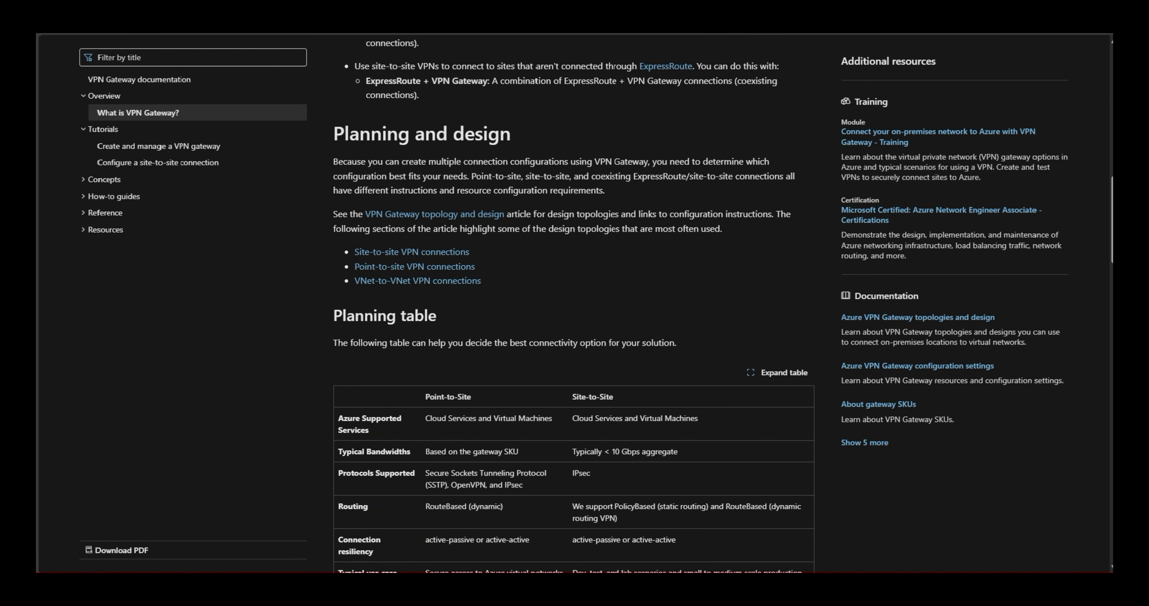
{"action": "scroll", "coordinate": [574, 307], "scroll_direction": "down", "scroll_amount": 10}
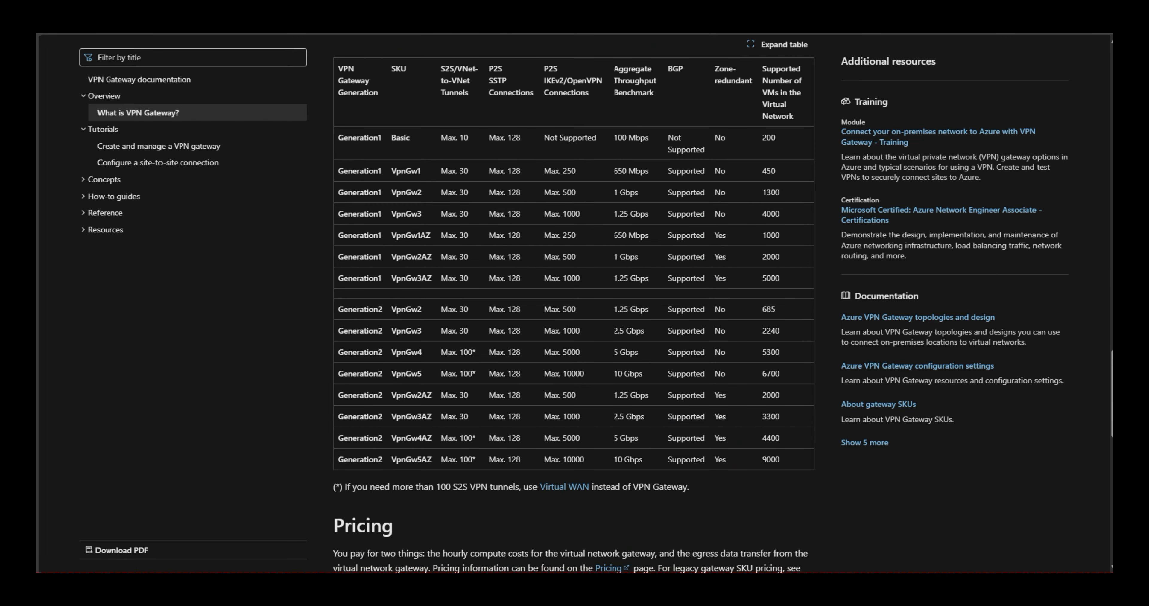
{"action": "left_click_drag", "start_coordinate": [391, 395], "coordinate": [785, 460]}
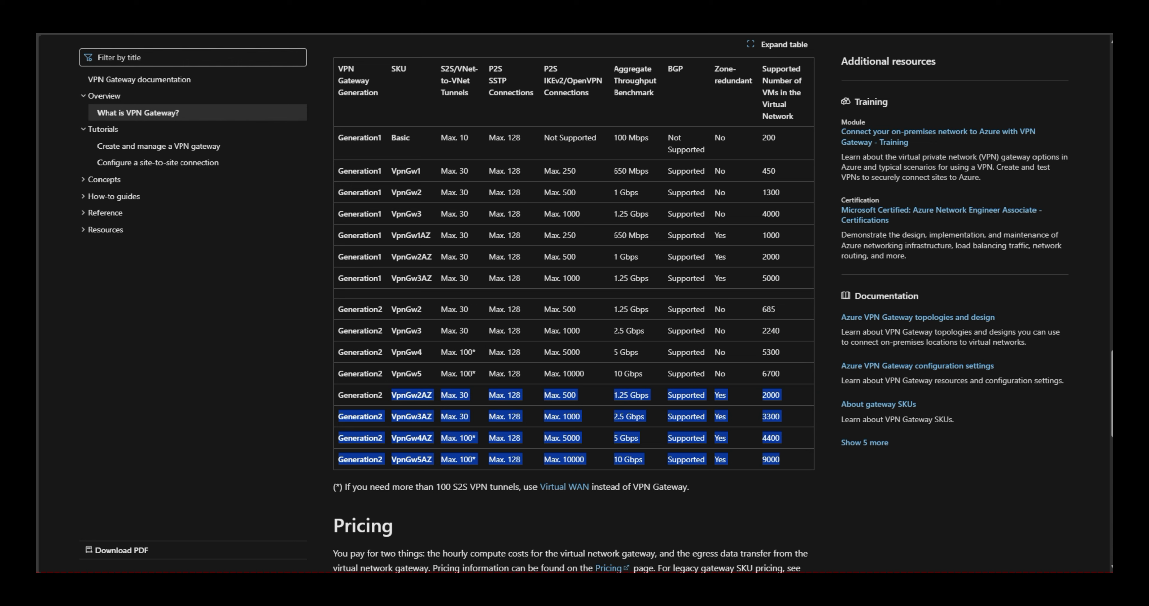
{"action": "left_click", "coordinate": [786, 459]}
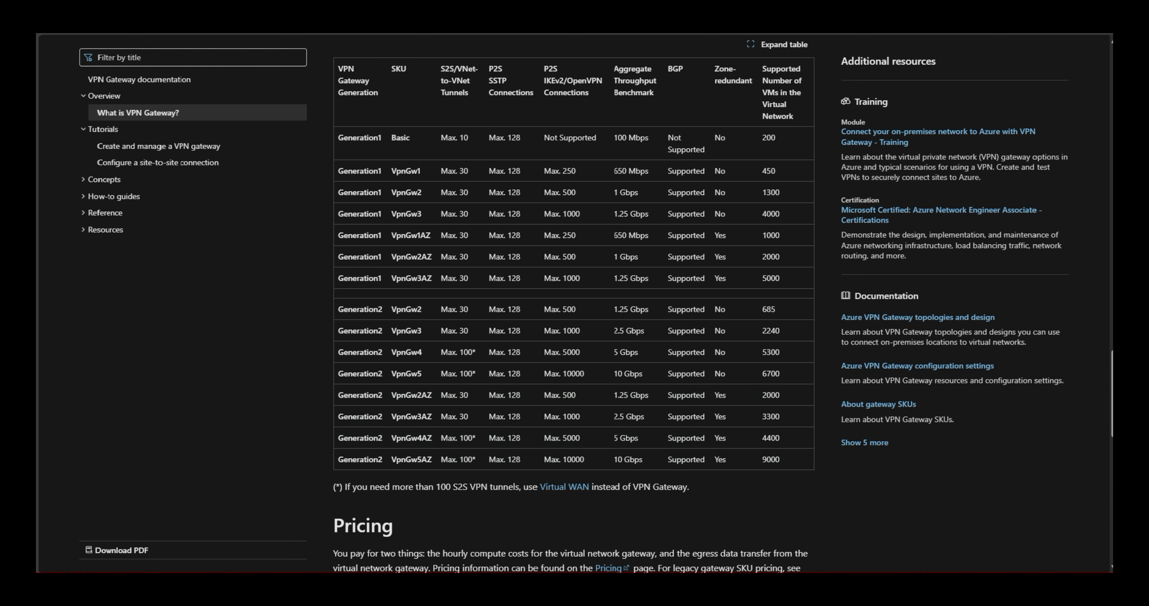
{"action": "left_click_drag", "start_coordinate": [396, 236], "coordinate": [771, 278]}
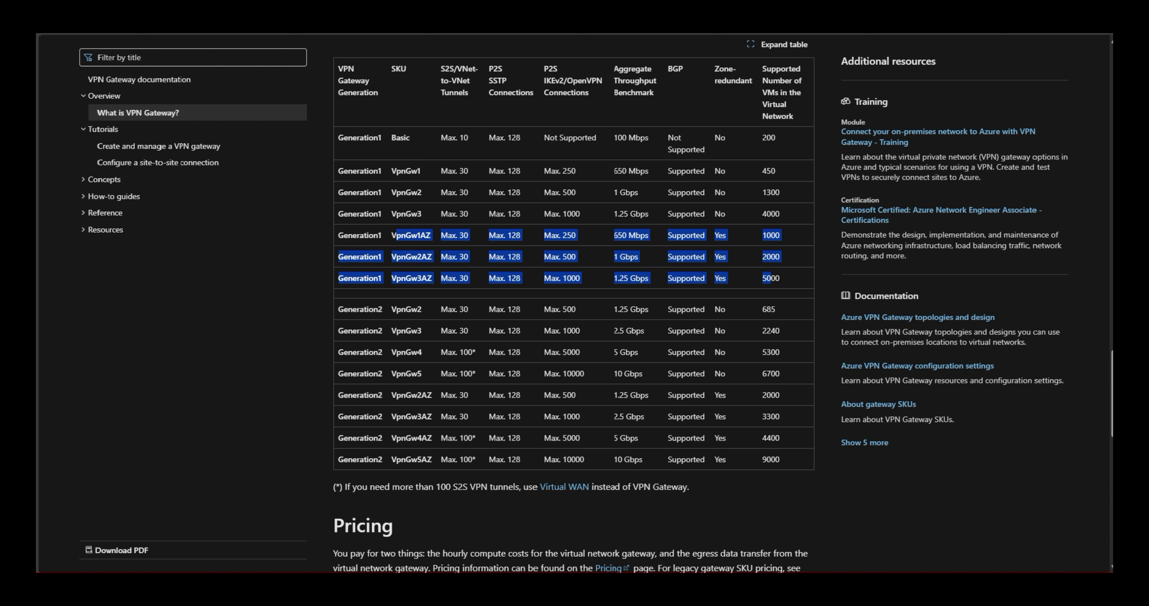
{"action": "left_click", "coordinate": [770, 278]}
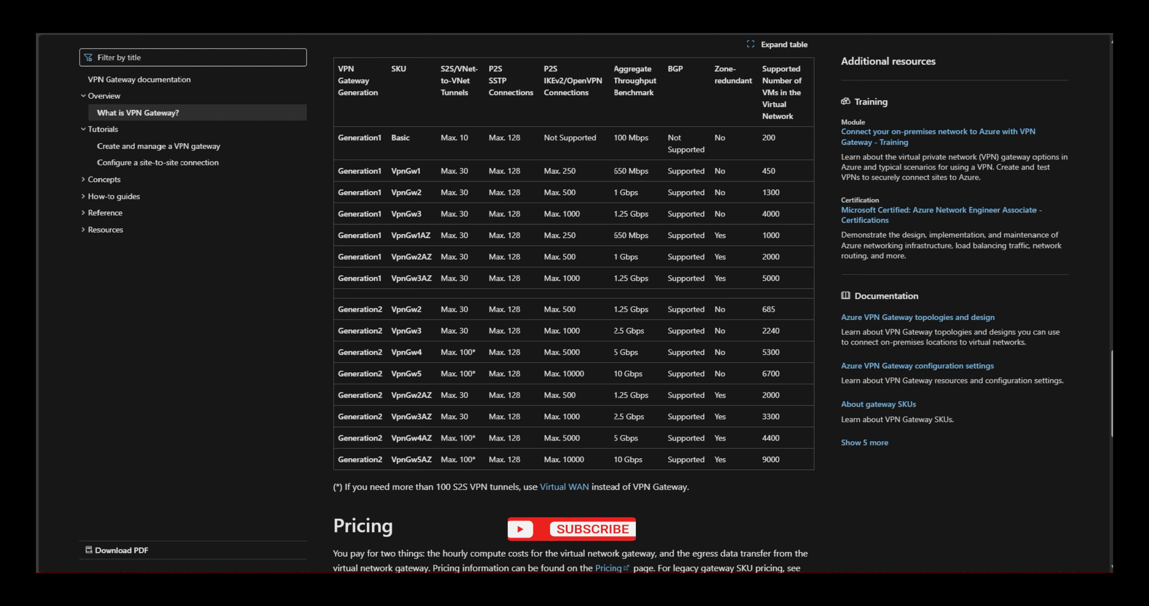
Check BGP and point-to-site support for the Basic SKU, and examine the throughput of the Generation1 VpnGw1AZ SKU
{"action": "left_click_drag", "start_coordinate": [673, 68], "coordinate": [683, 69]}
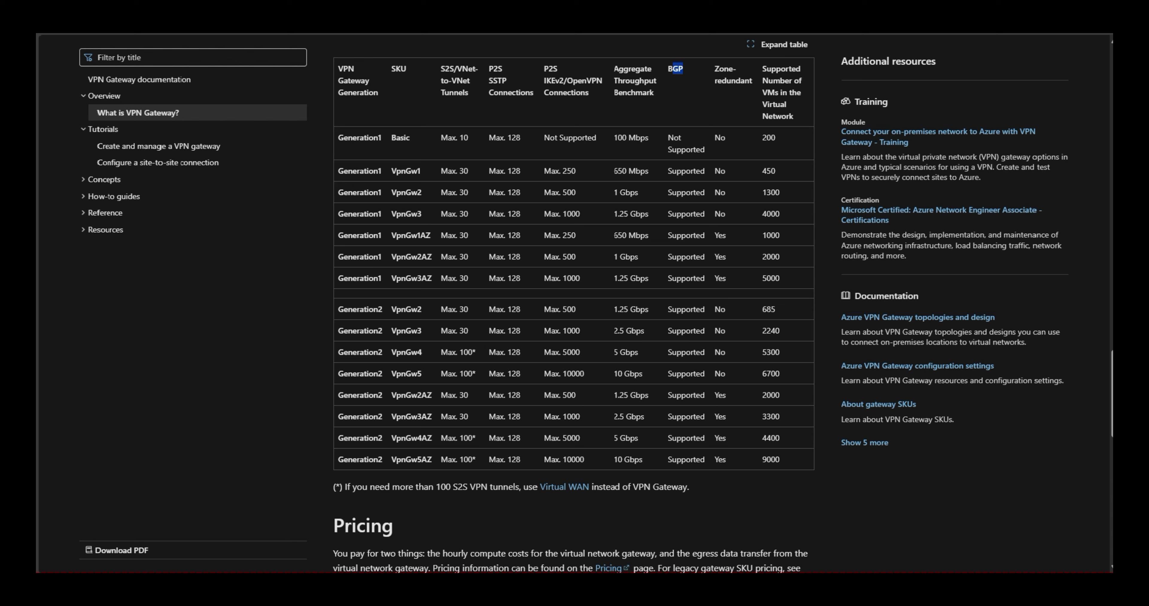
{"action": "left_click_drag", "start_coordinate": [349, 137], "coordinate": [409, 137]}
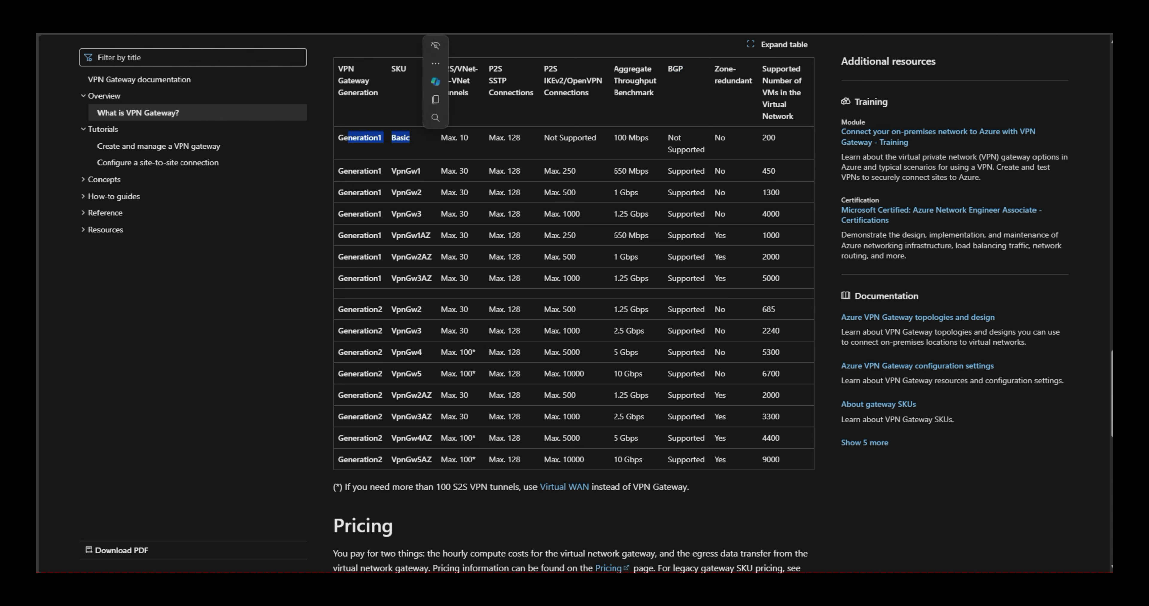
{"action": "left_click_drag", "start_coordinate": [680, 149], "coordinate": [701, 150]}
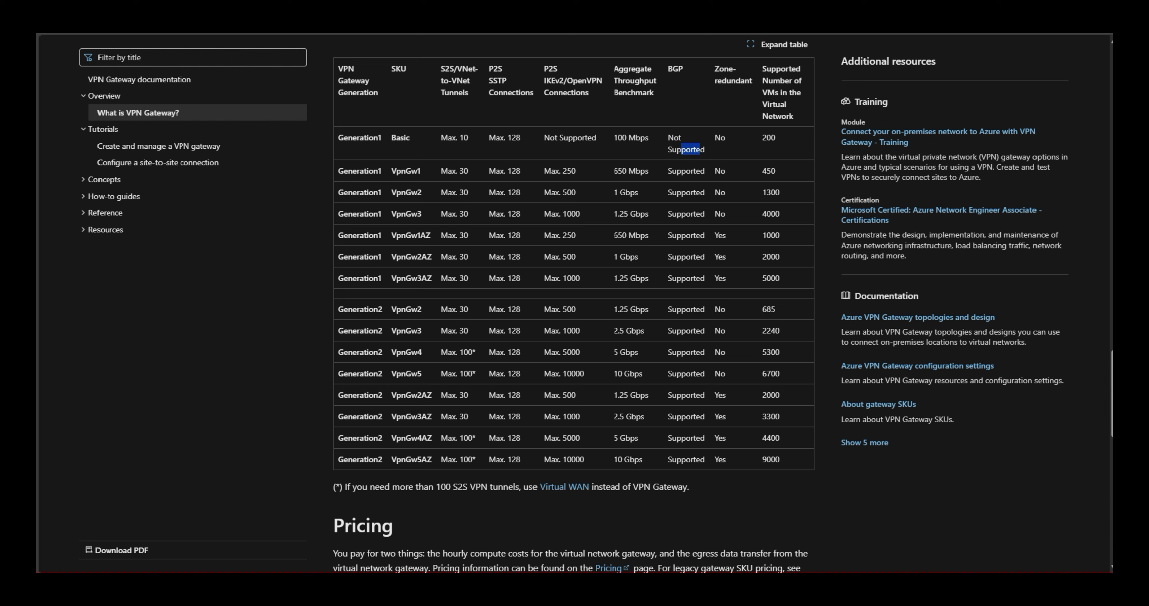
{"action": "left_click_drag", "start_coordinate": [545, 80], "coordinate": [580, 93]}
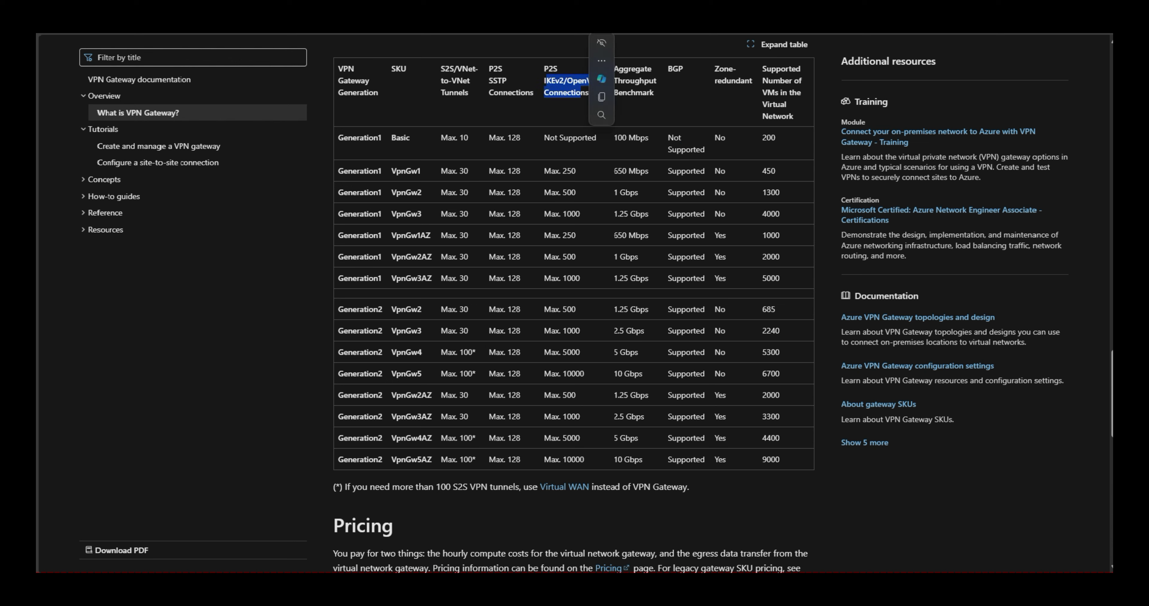
{"action": "left_click_drag", "start_coordinate": [492, 69], "coordinate": [506, 81]}
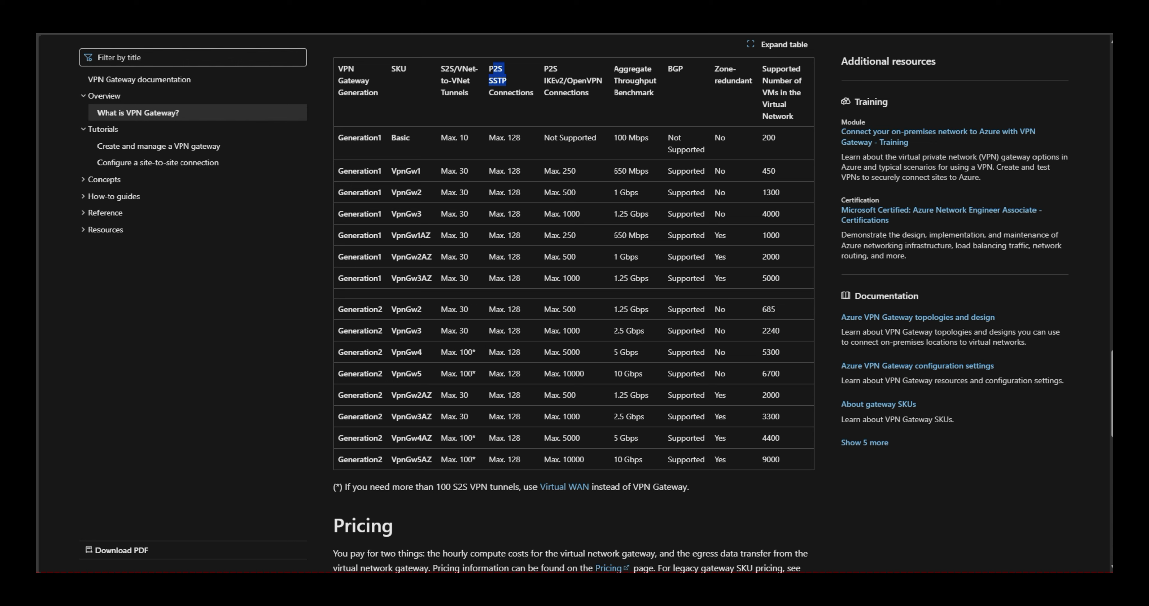
{"action": "left_click_drag", "start_coordinate": [352, 235], "coordinate": [431, 235]}
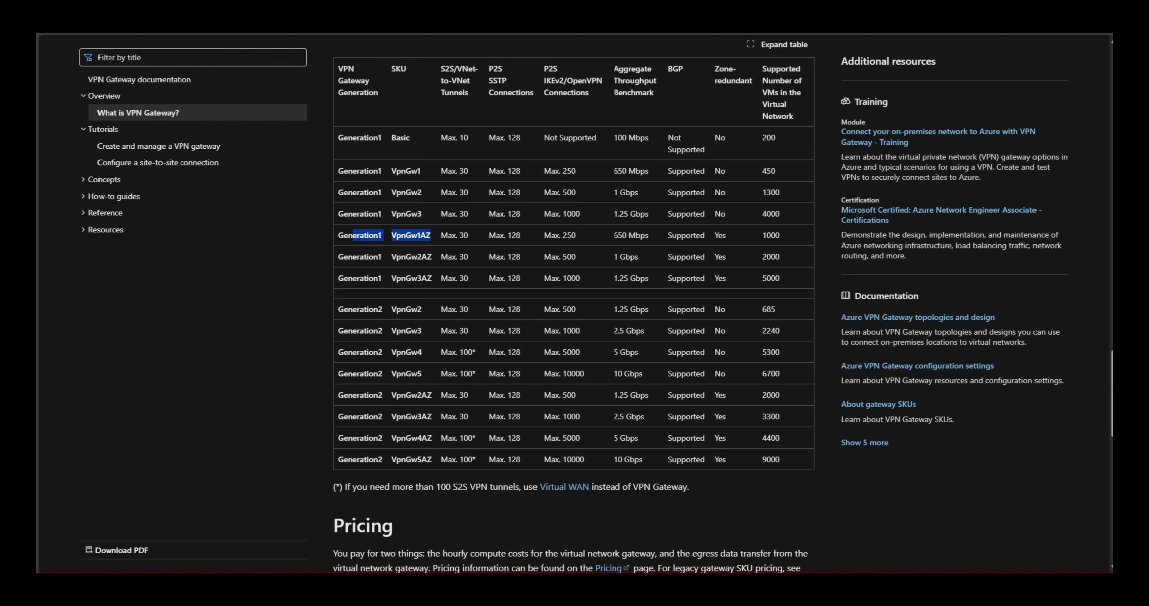
{"action": "double_click", "coordinate": [424, 236]}
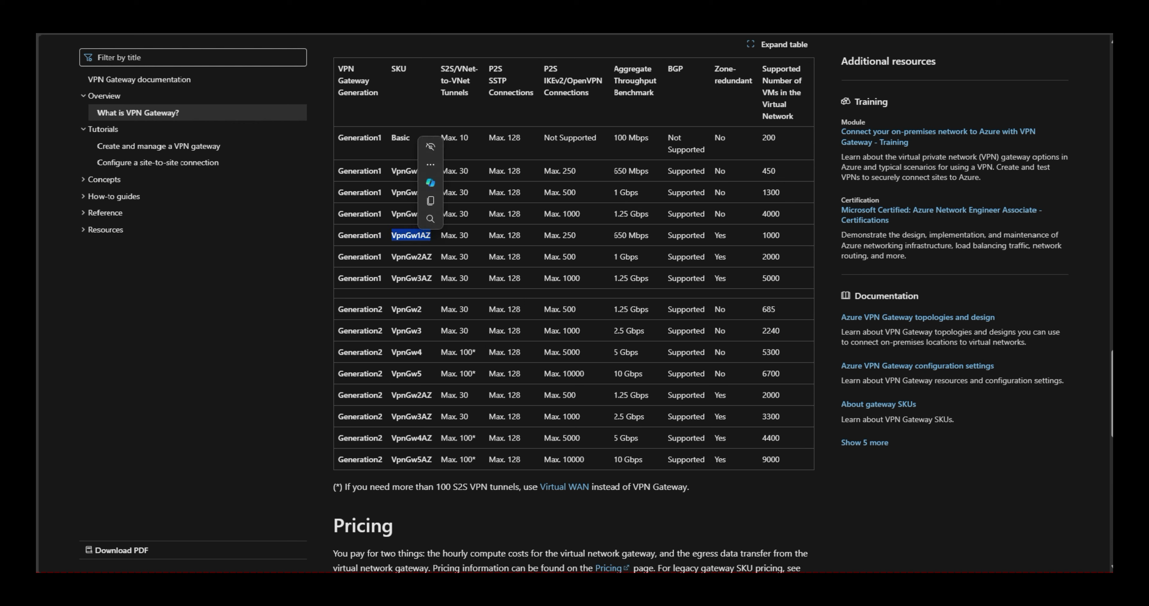
{"action": "key", "text": "ctrl+c"}
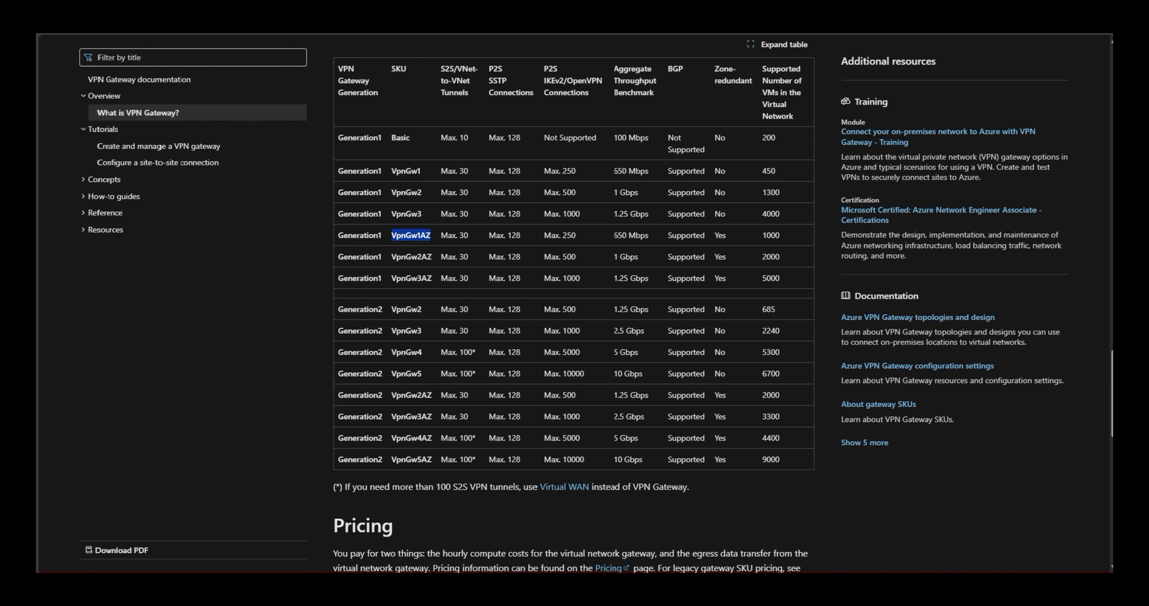
{"action": "left_click_drag", "start_coordinate": [614, 236], "coordinate": [649, 235]}
{"action": "double_click", "coordinate": [423, 236]}
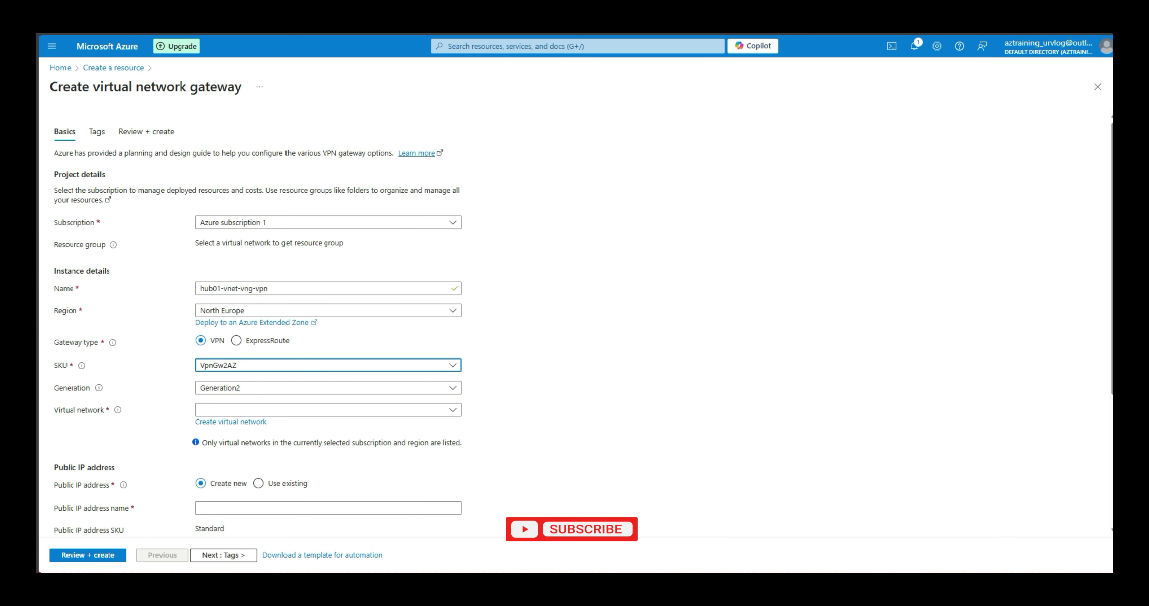
Set the virtual network gateway's SKU to VpnGw1AZ and its generation to Generation1
{"action": "left_click", "coordinate": [327, 365]}
{"action": "left_click", "coordinate": [328, 471]}
{"action": "key", "text": "Tab"}
{"action": "key", "text": "alt+Down"}
{"action": "key", "text": "Return"}
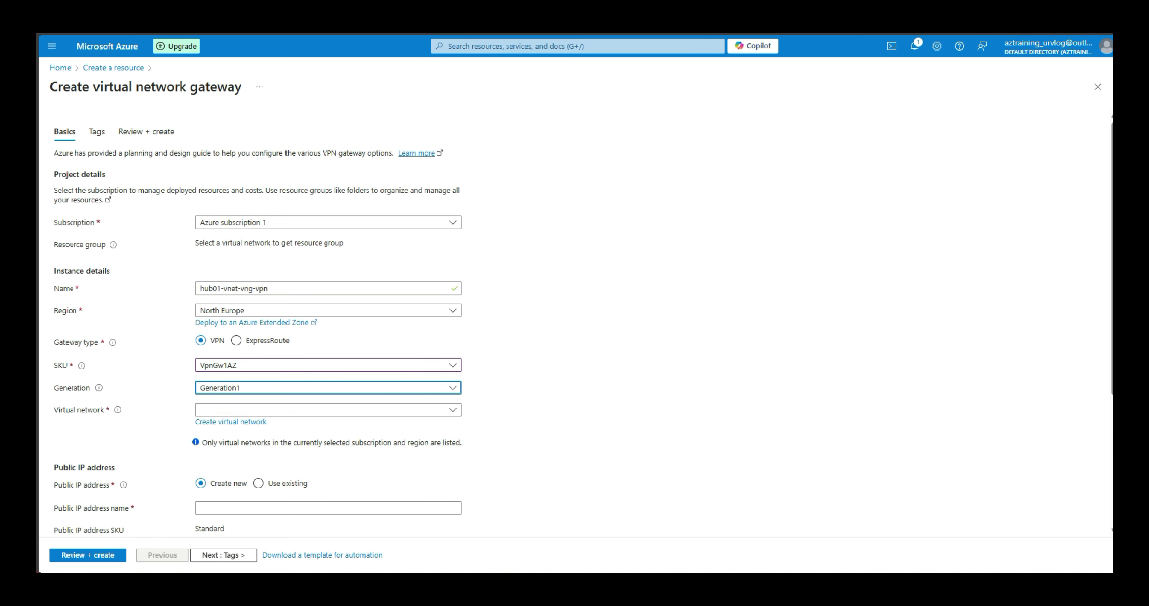
{"action": "key", "text": "alt+Down"}
{"action": "key", "text": "Return"}
Choose Hub01-vnet as the virtual network for the gateway
{"action": "key", "text": "Tab"}
{"action": "key", "text": "alt+Down"}
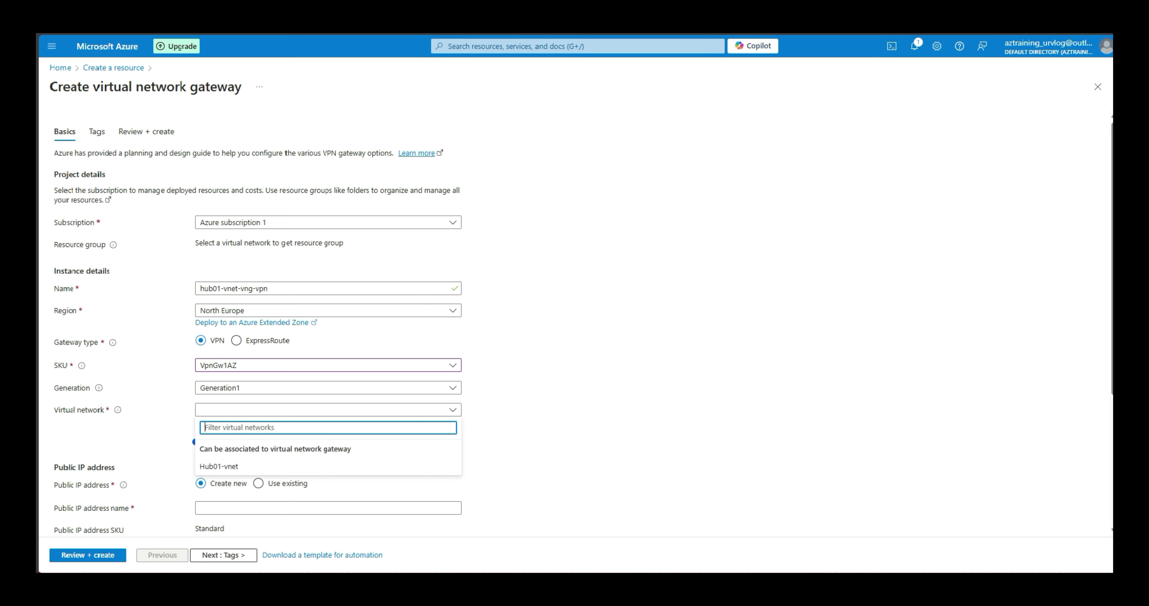
{"action": "key", "text": "Return"}
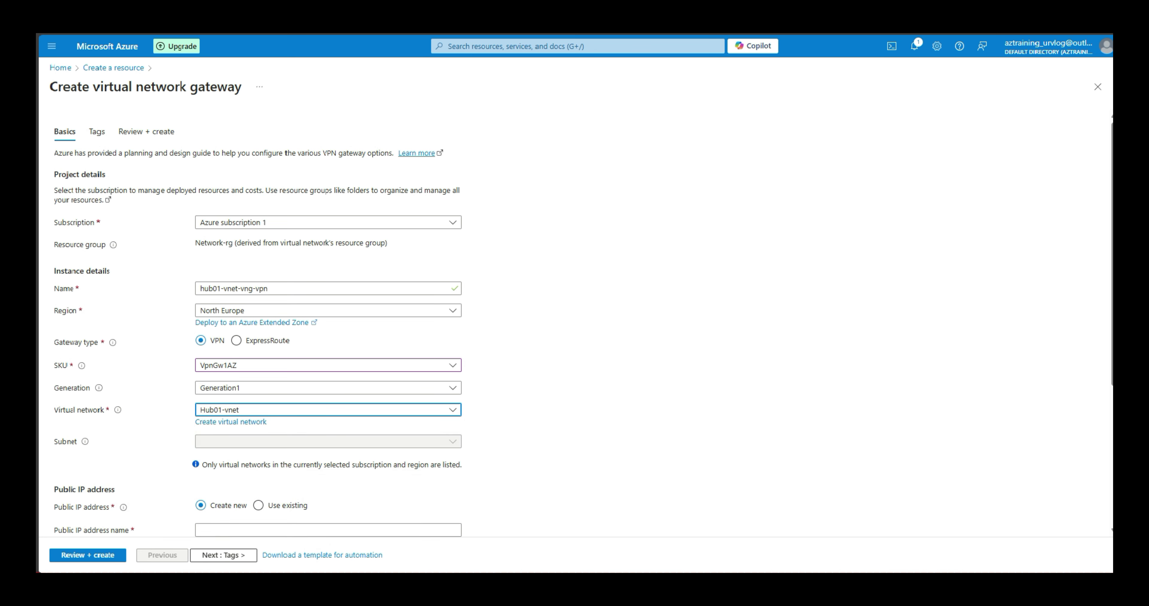
Name the gateway's new public IP address hub01-vnet-vng-vpn-pip and set its availability zone to Zone-redundant
{"action": "scroll", "coordinate": [575, 312], "scroll_direction": "down", "scroll_amount": 3}
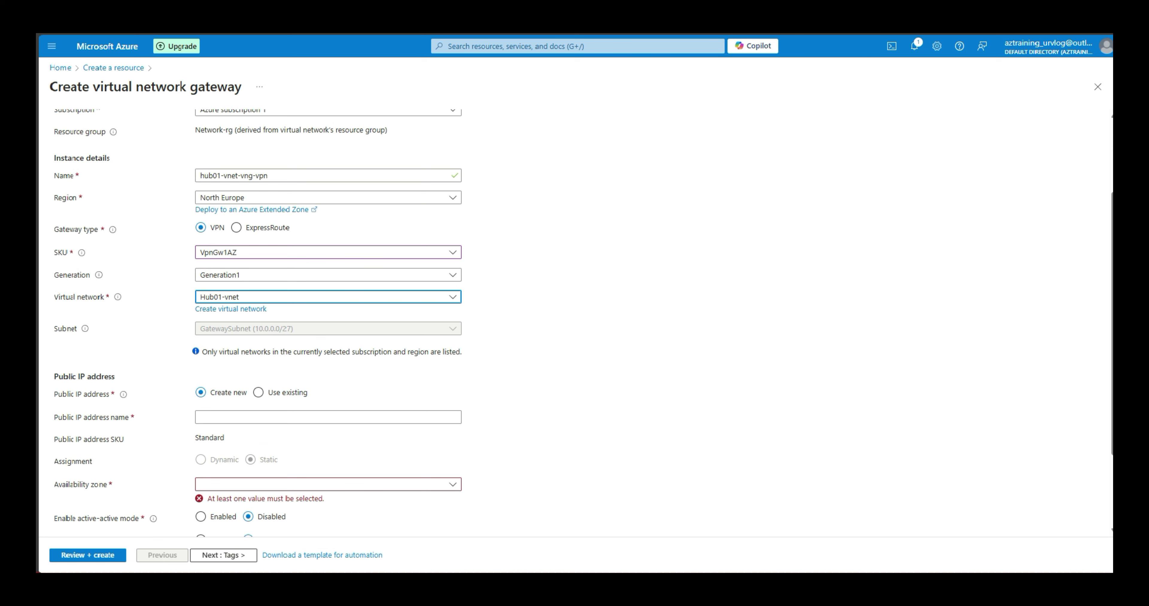
{"action": "scroll", "coordinate": [576, 323], "scroll_direction": "down", "scroll_amount": 1}
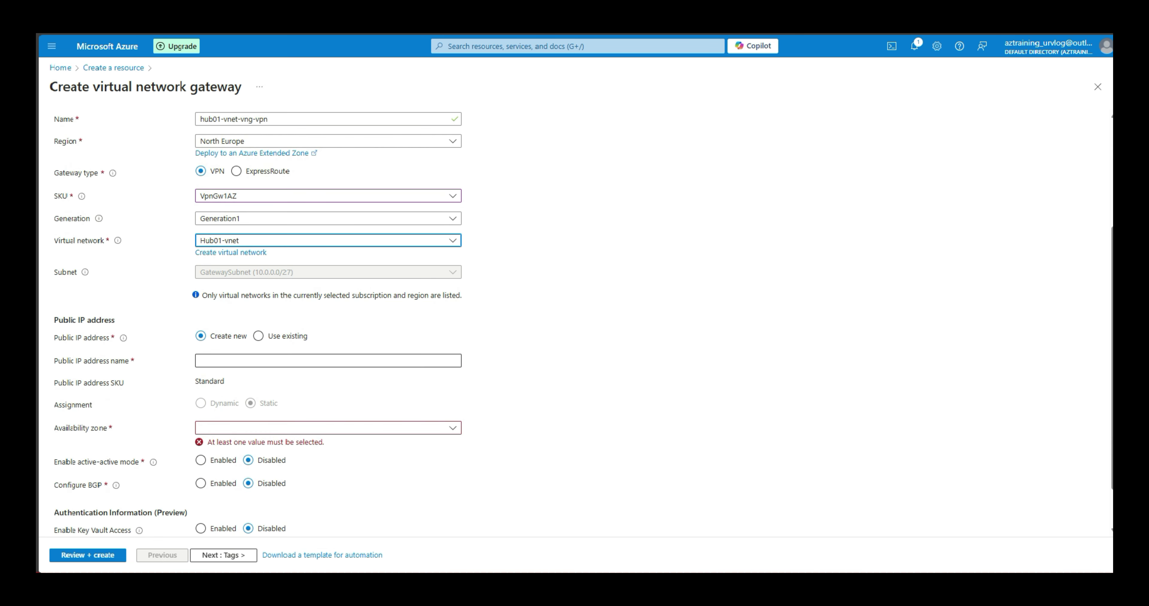
{"action": "left_click", "coordinate": [328, 360]}
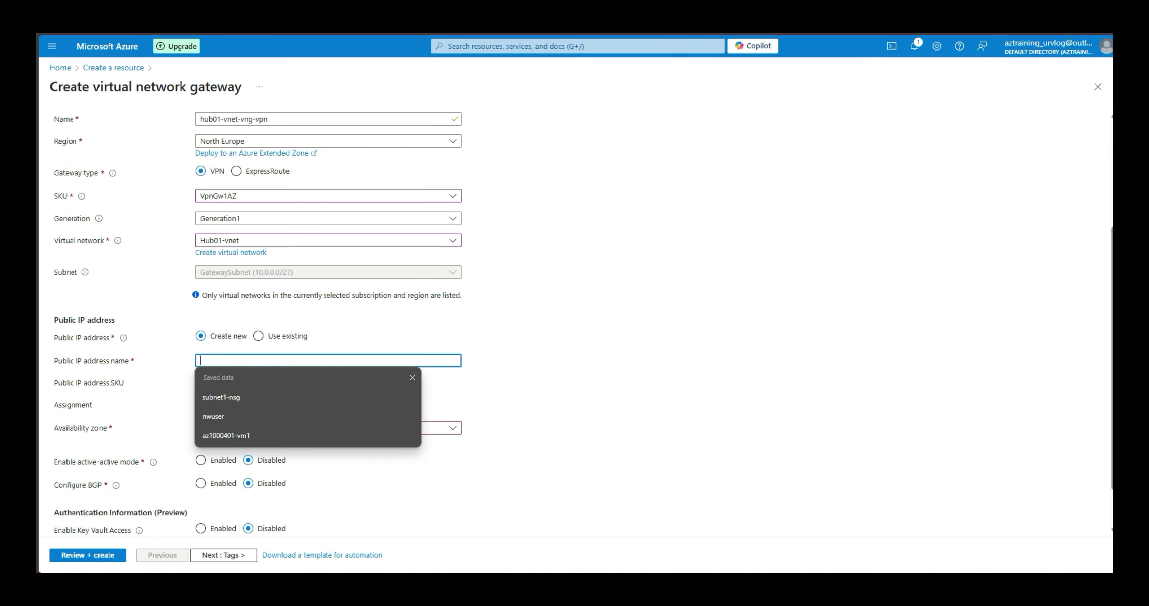
{"action": "left_click_drag", "start_coordinate": [267, 119], "coordinate": [196, 111]}
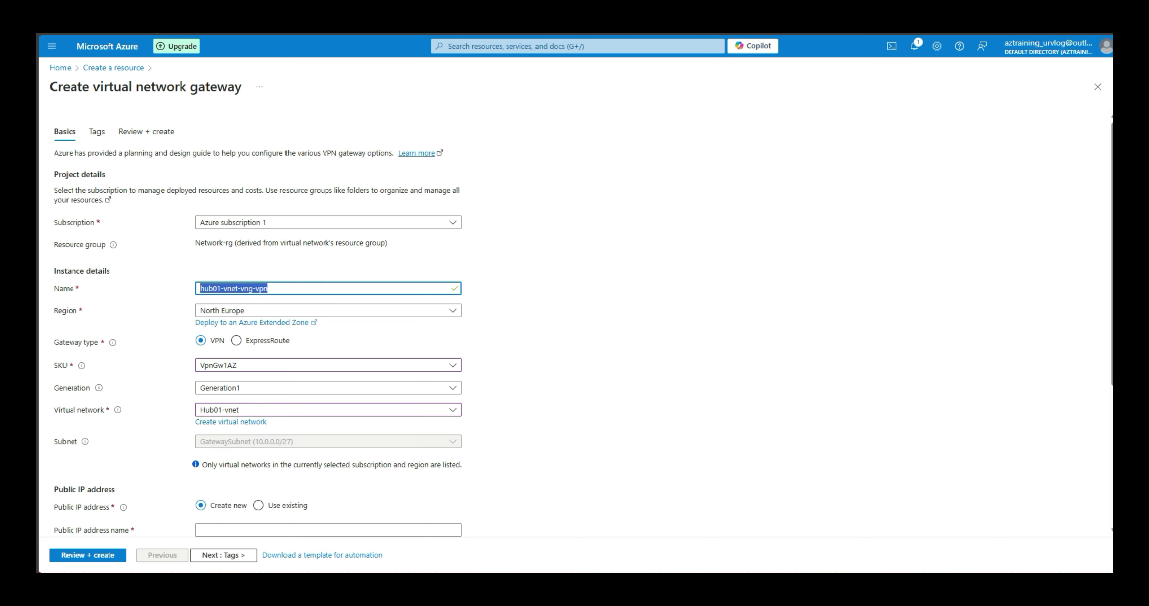
{"action": "key", "text": "ctrl+c"}
{"action": "scroll", "coordinate": [580, 312], "scroll_direction": "down", "scroll_amount": 5}
{"action": "left_click", "coordinate": [328, 306]}
{"action": "key", "text": "ctrl+v"}
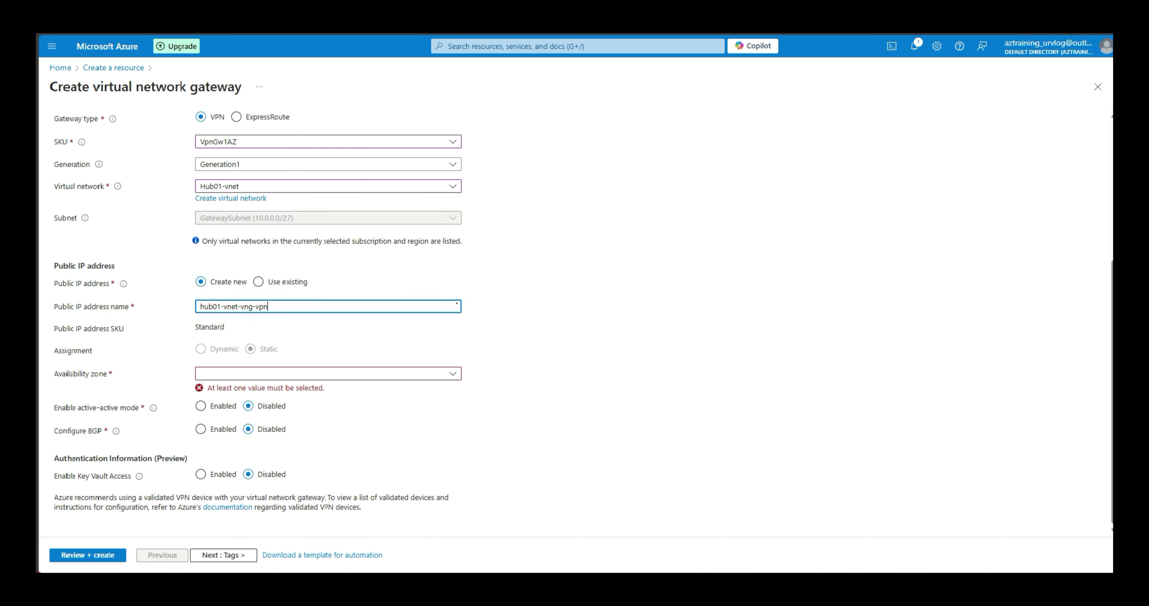
{"action": "type", "text": "-pip"}
{"action": "left_click", "coordinate": [328, 373]}
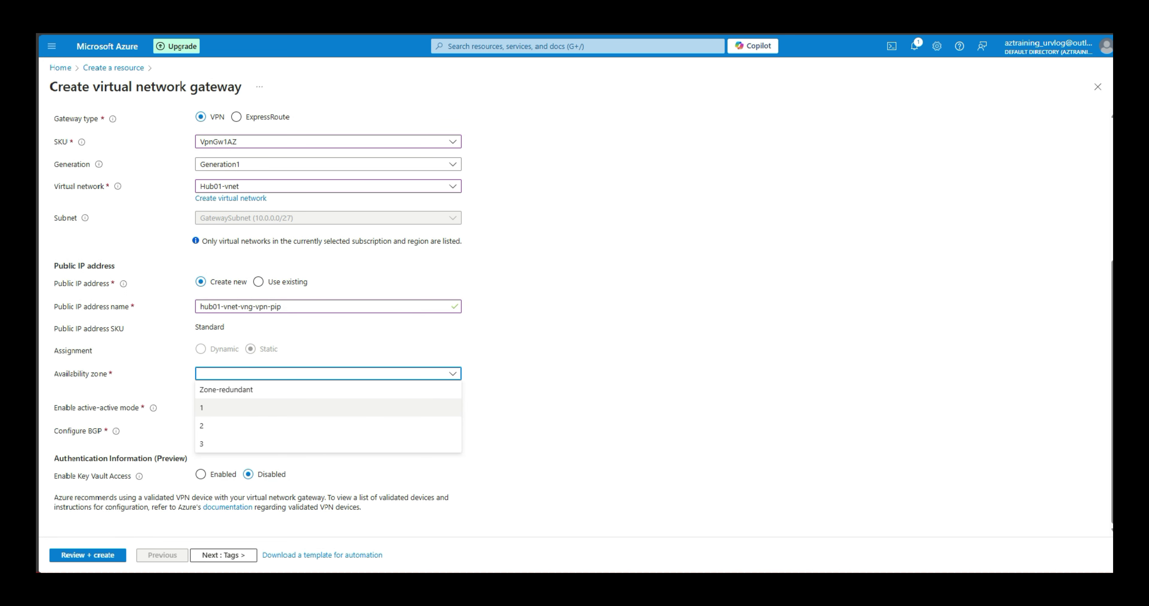
{"action": "left_click", "coordinate": [225, 389]}
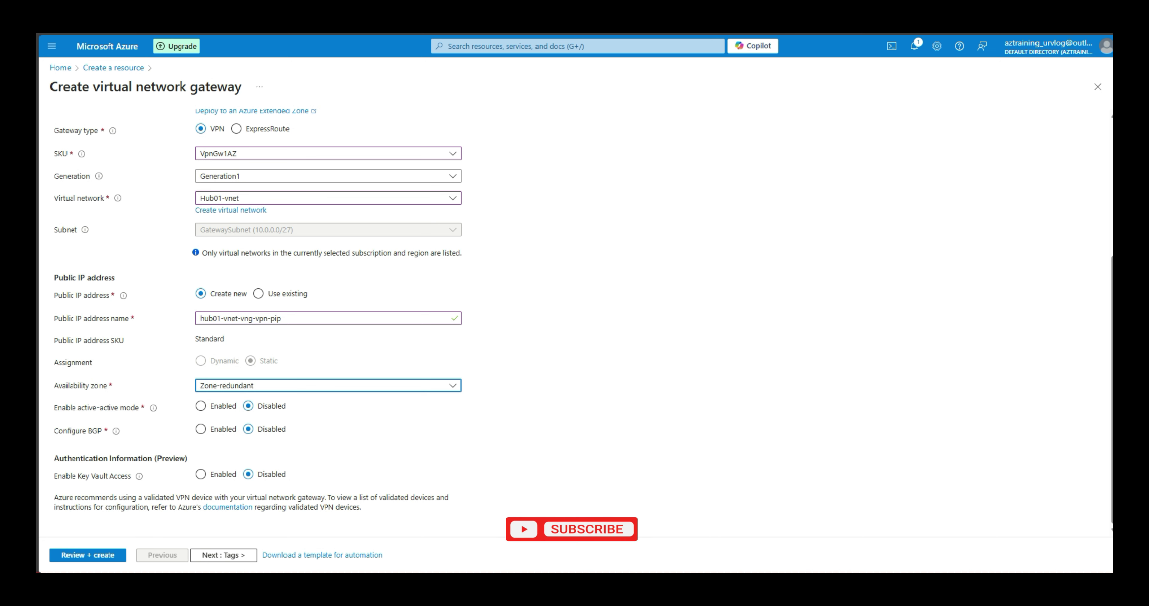
Leave the gateway's tags empty, check the validation result and create the virtual network gateway
{"action": "left_click", "coordinate": [224, 555]}
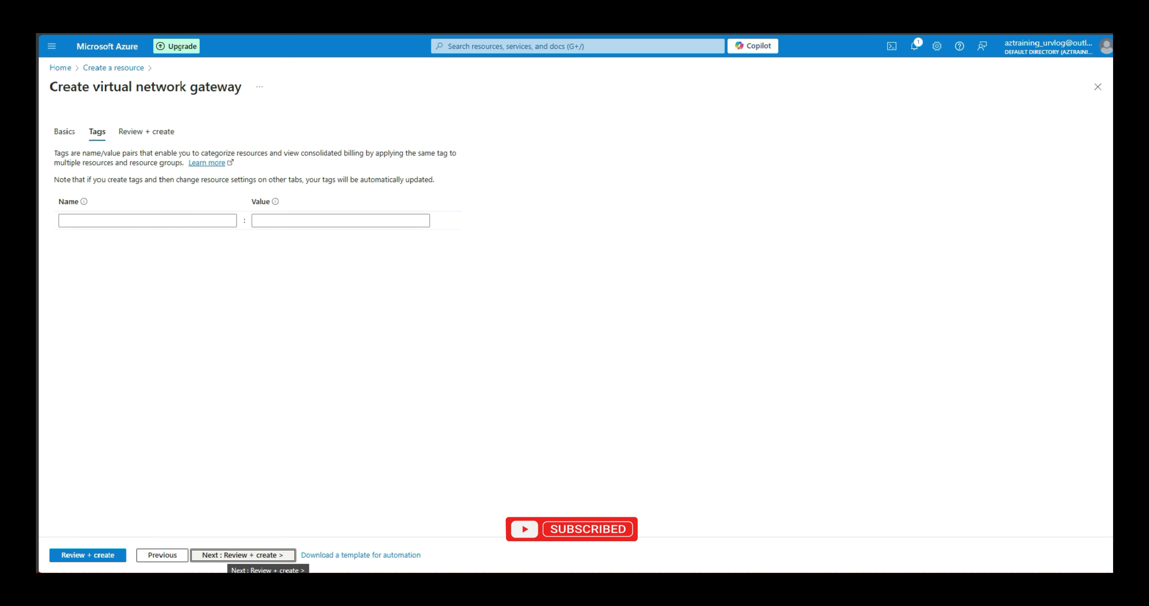
{"action": "left_click", "coordinate": [223, 555]}
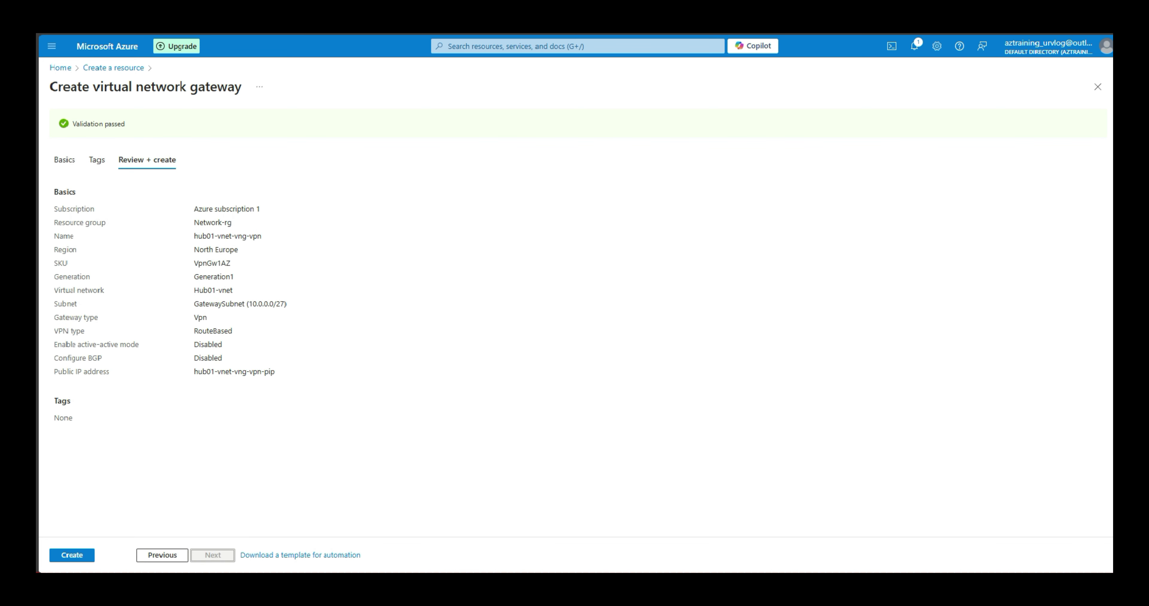
{"action": "left_click_drag", "start_coordinate": [76, 124], "coordinate": [127, 124]}
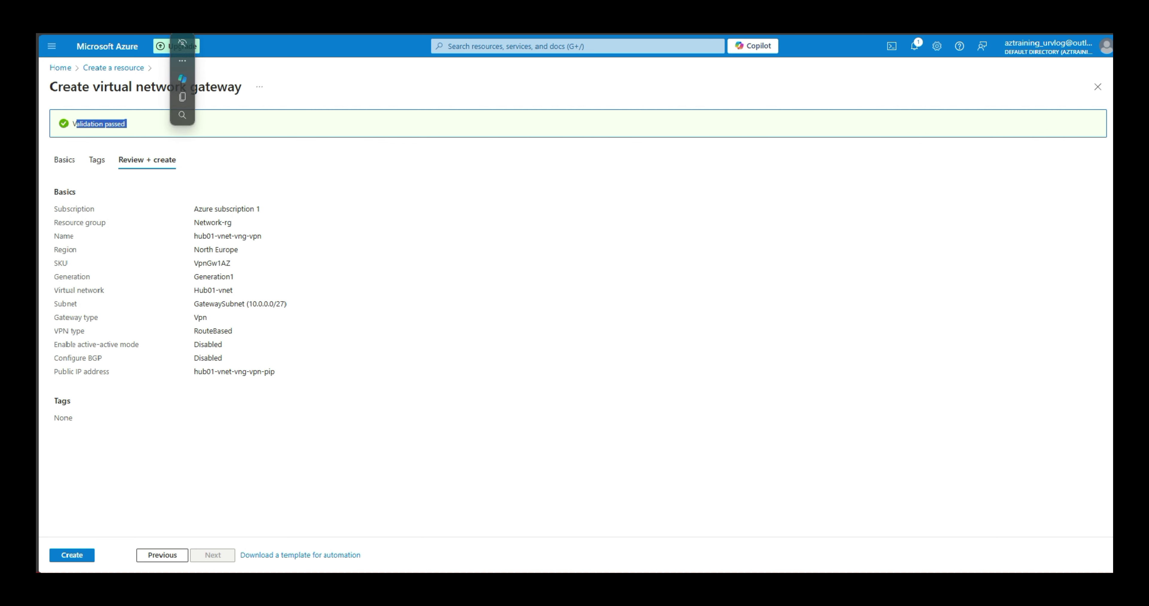
{"action": "left_click", "coordinate": [72, 555]}
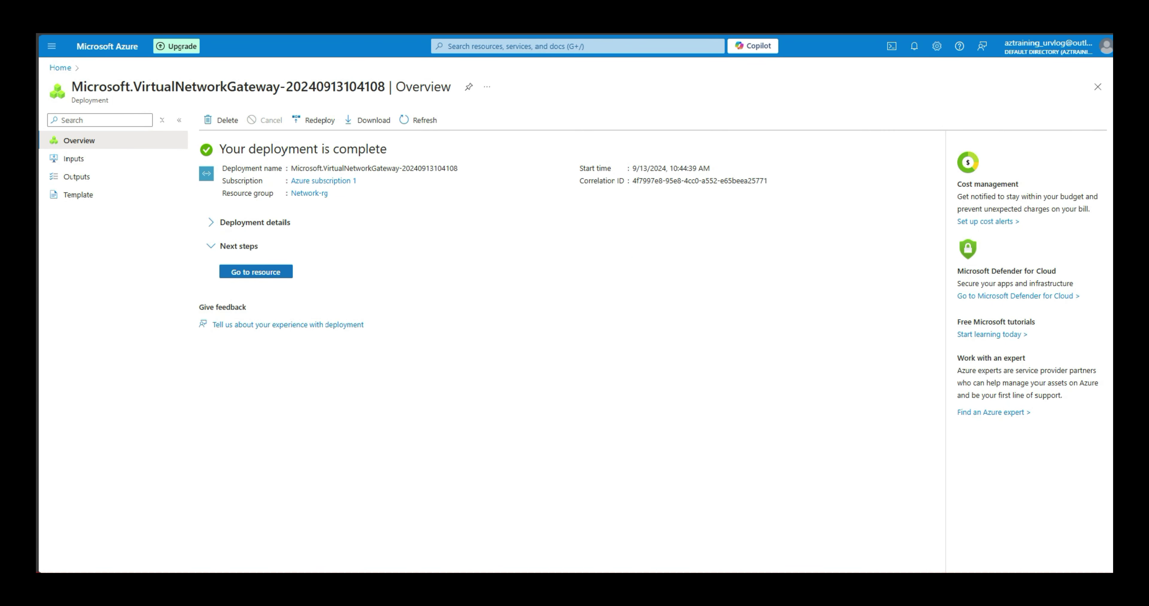
Open the deployed gateway resource and check its SKU and gateway type in the overview
{"action": "left_click", "coordinate": [256, 271]}
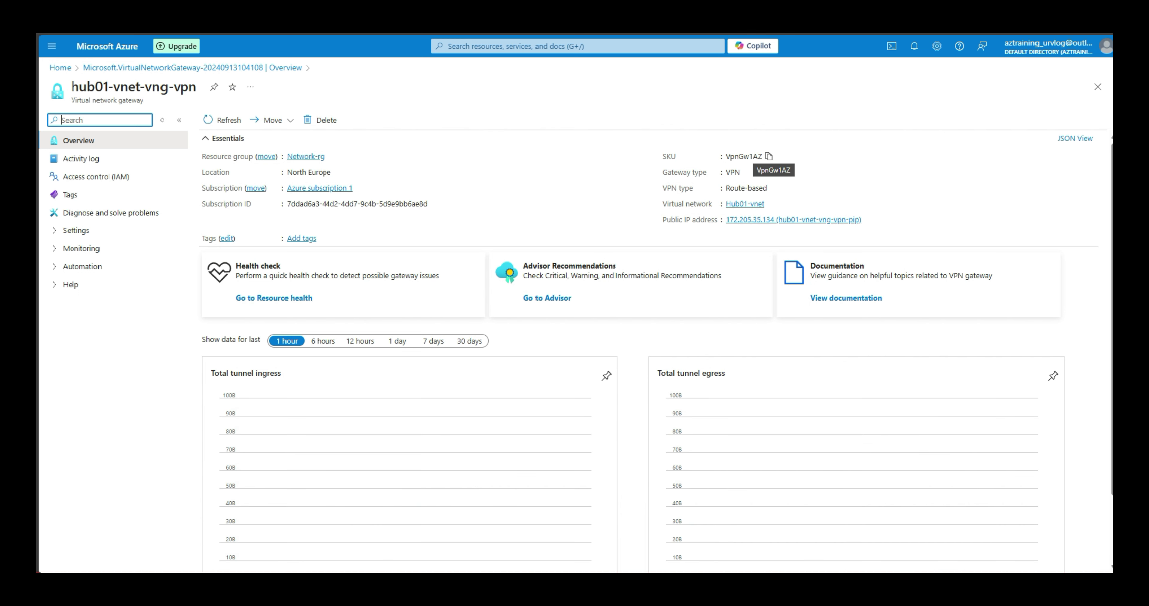
{"action": "left_click_drag", "start_coordinate": [668, 172], "coordinate": [741, 173]}
{"action": "key", "text": "Escape"}
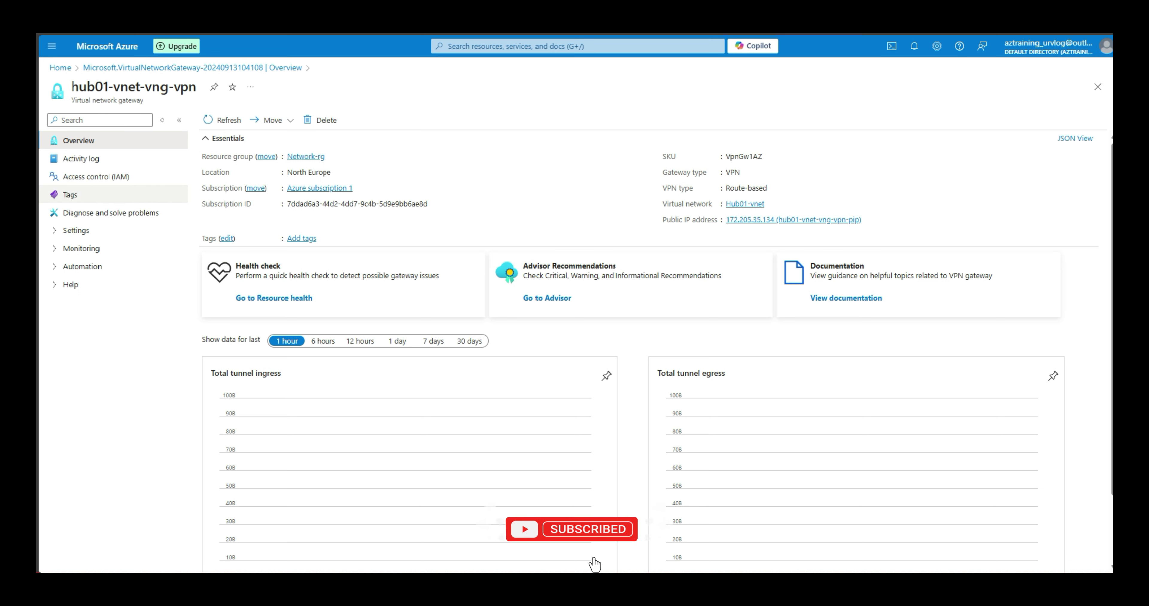
Review the gateway's configuration, connections, point-to-site configuration, properties and BGP peers pages, and return to its overview
{"action": "left_click", "coordinate": [75, 230]}
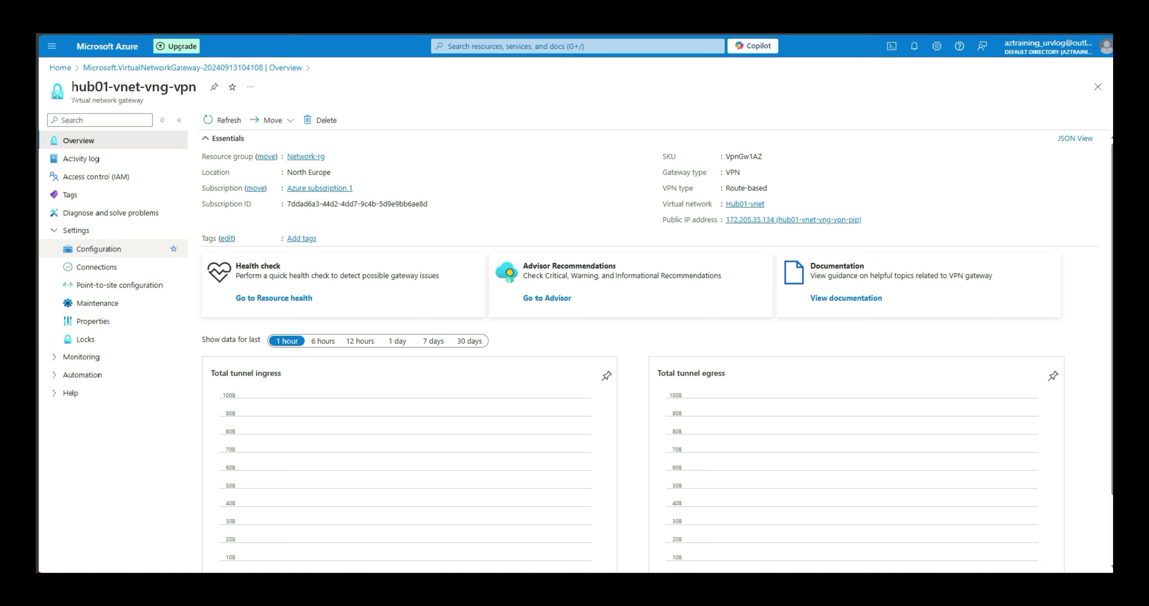
{"action": "left_click", "coordinate": [98, 248]}
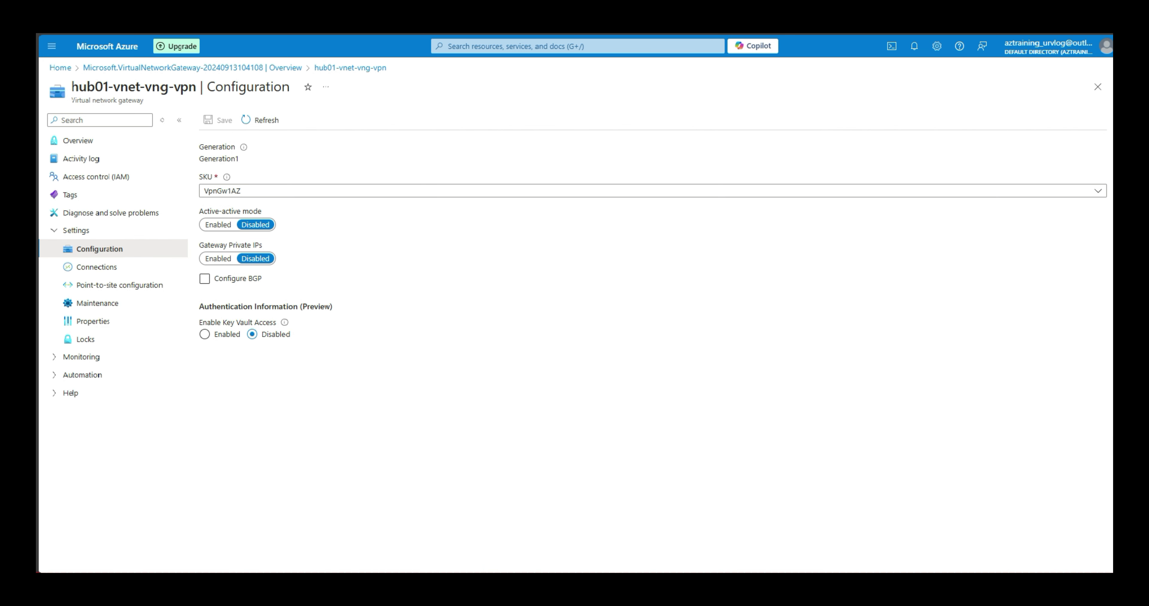
{"action": "left_click", "coordinate": [97, 267]}
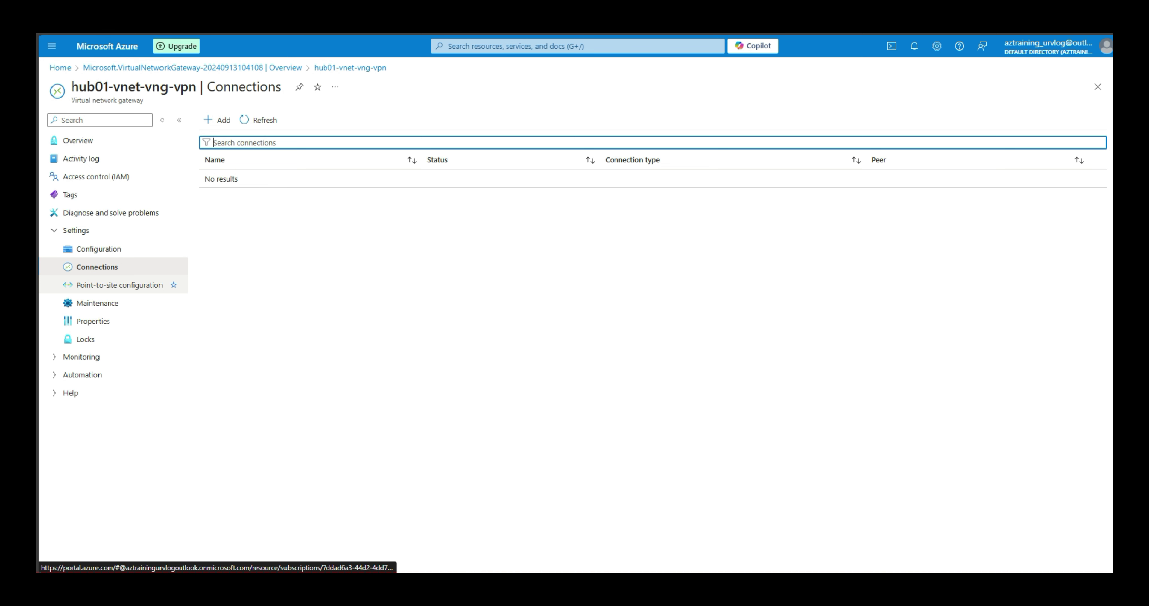
{"action": "left_click", "coordinate": [120, 285]}
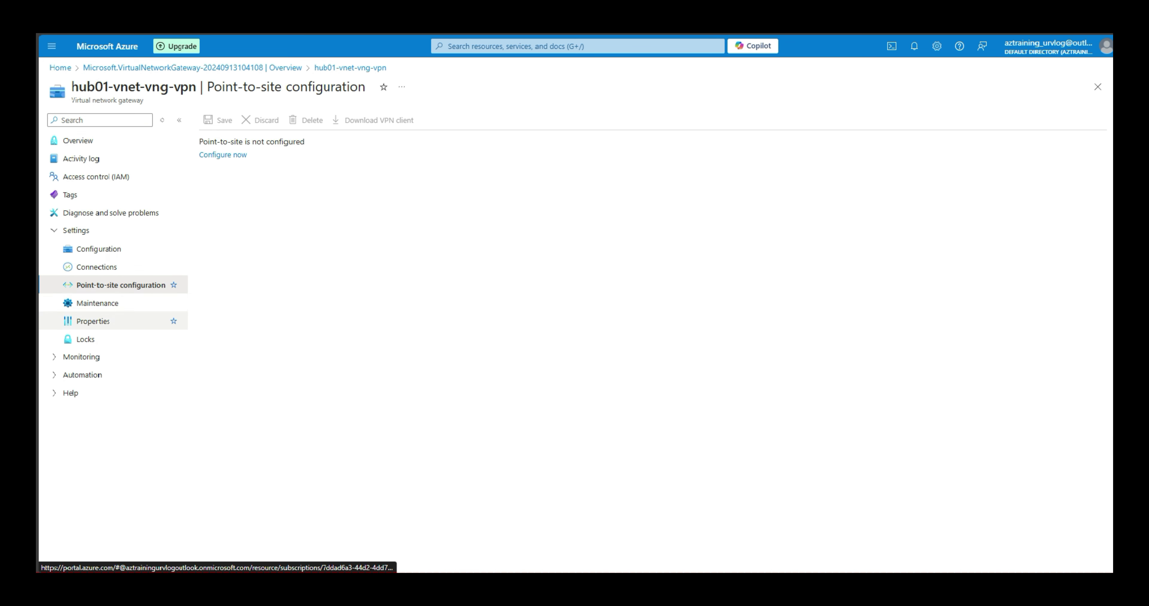
{"action": "left_click", "coordinate": [93, 321]}
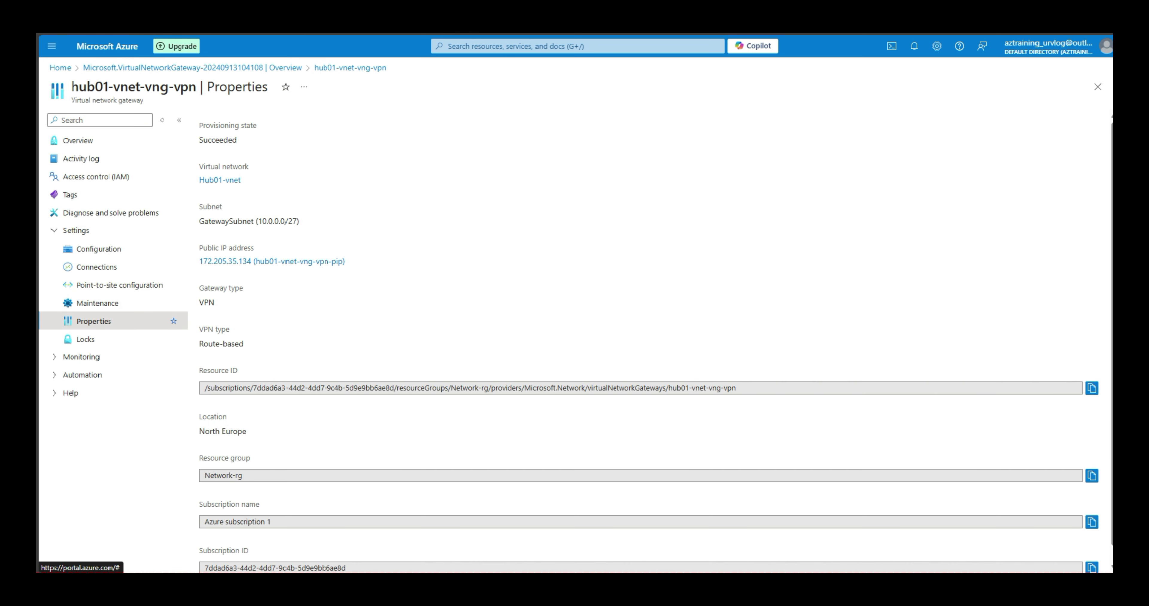
{"action": "left_click", "coordinate": [81, 357]}
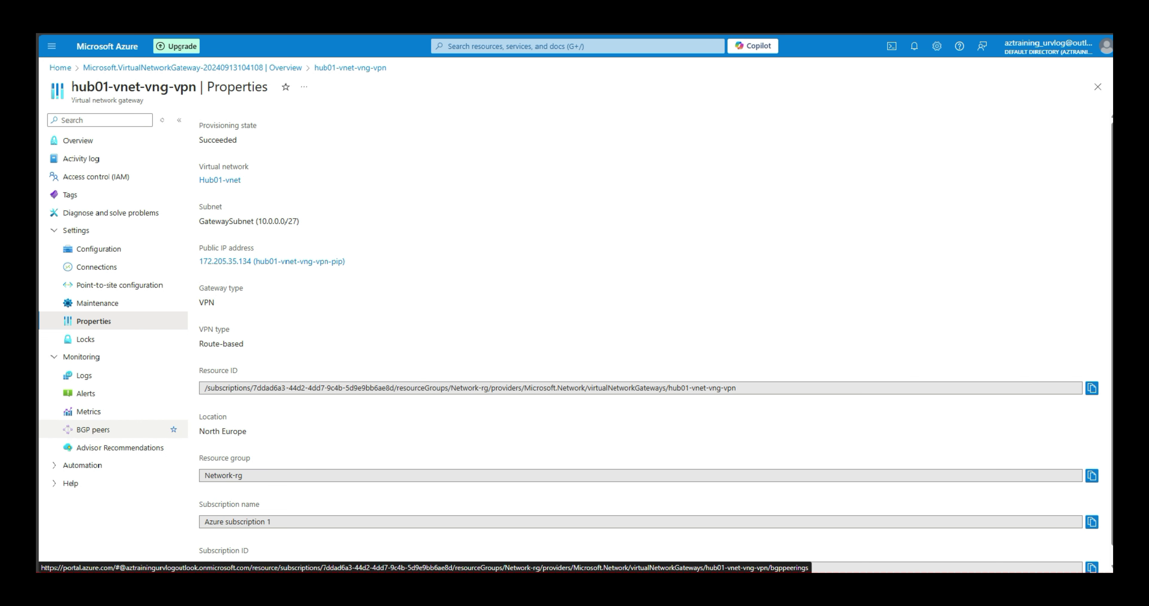
{"action": "left_click", "coordinate": [93, 429]}
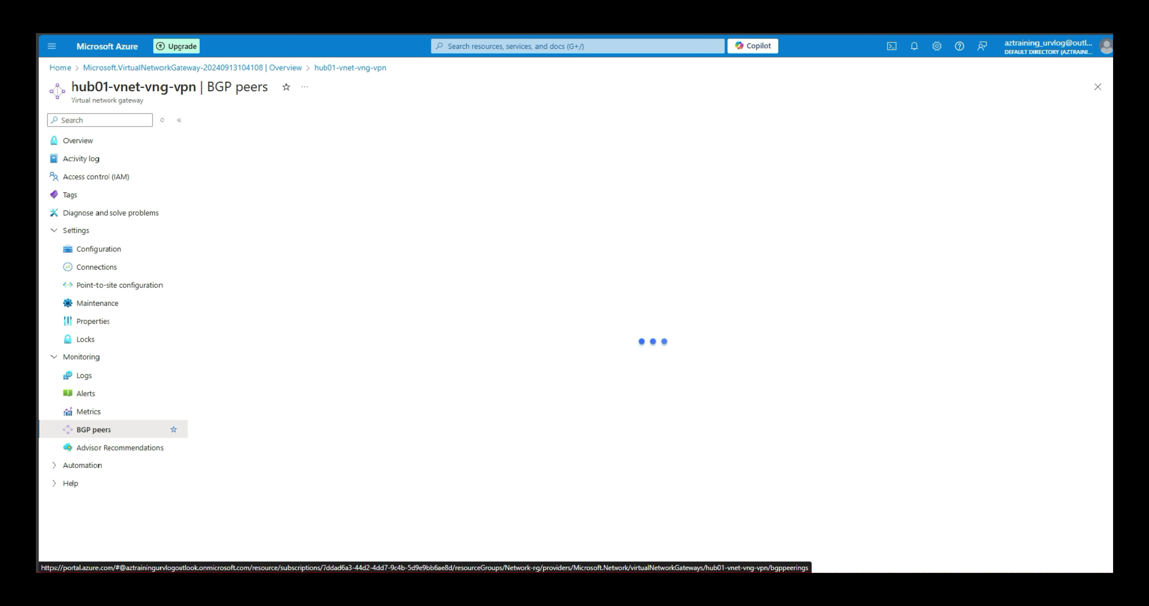
{"action": "left_click", "coordinate": [98, 249]}
{"action": "left_click", "coordinate": [78, 140]}
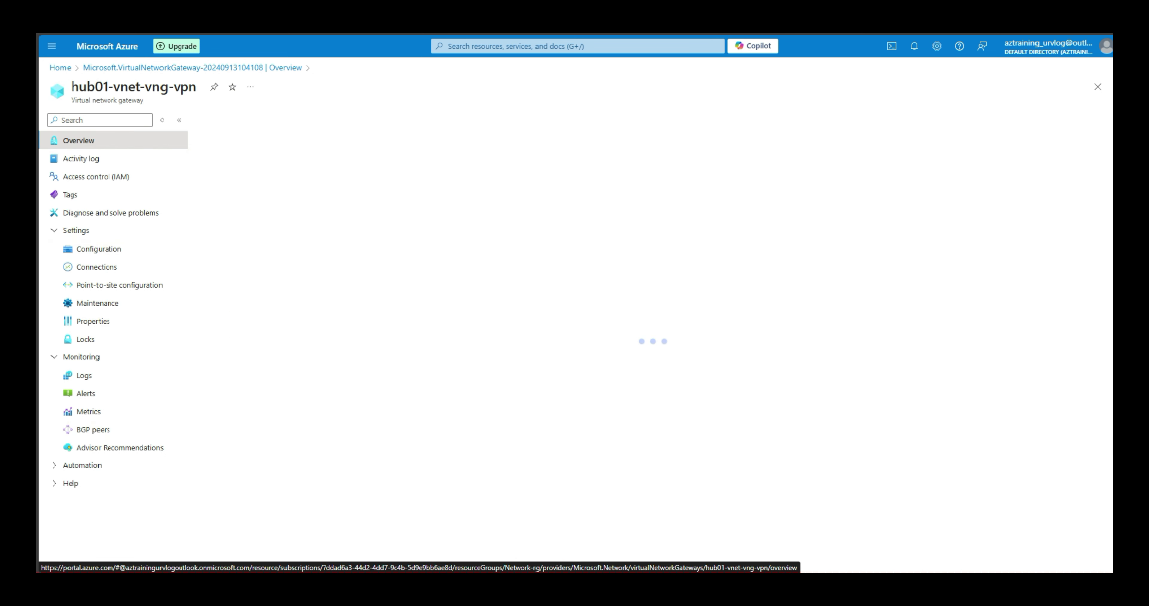